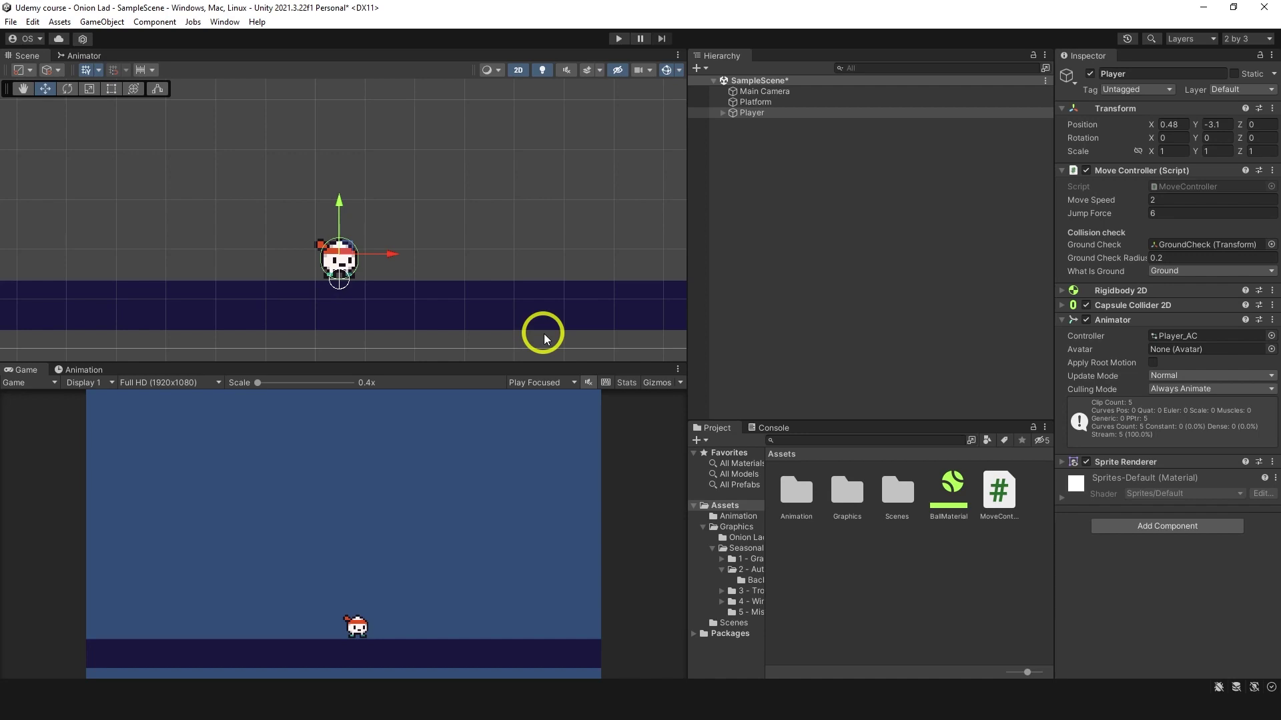
# Test the Player's Y rotation at 180, restore it to 0, then open MoveController in Visual Studio.
pyautogui.click(1213, 137)
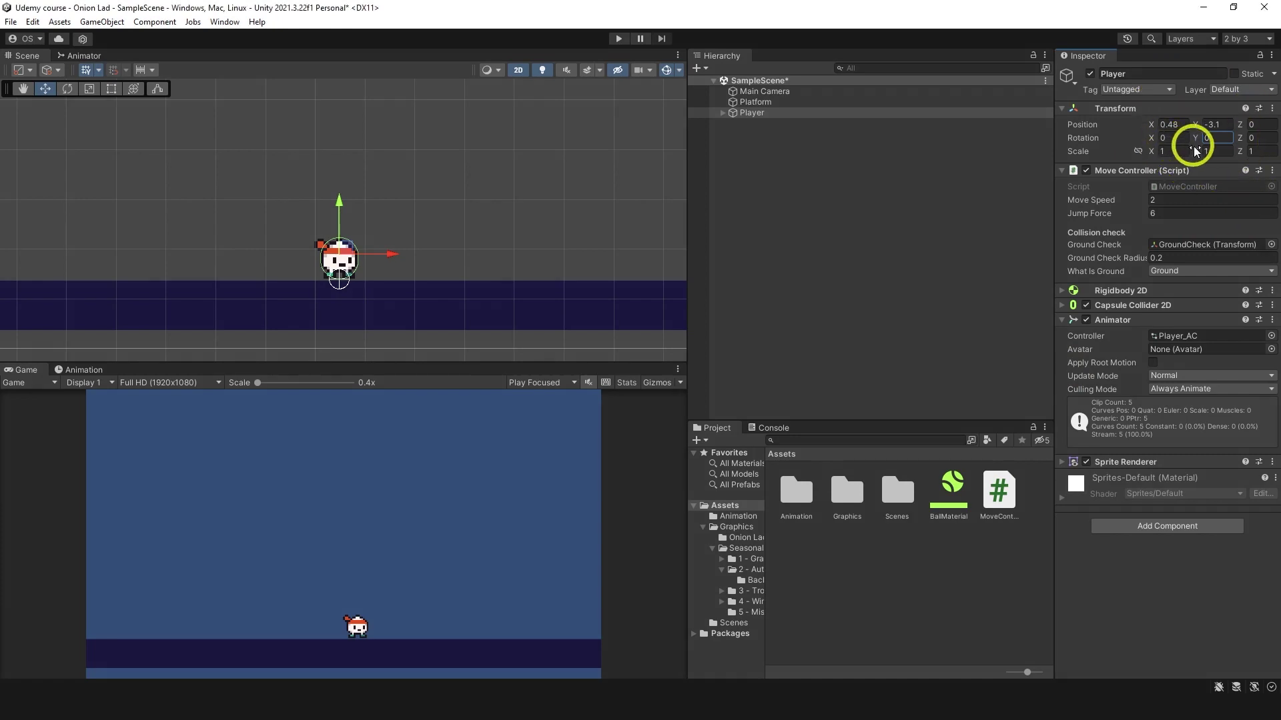
pyautogui.click(1224, 141)
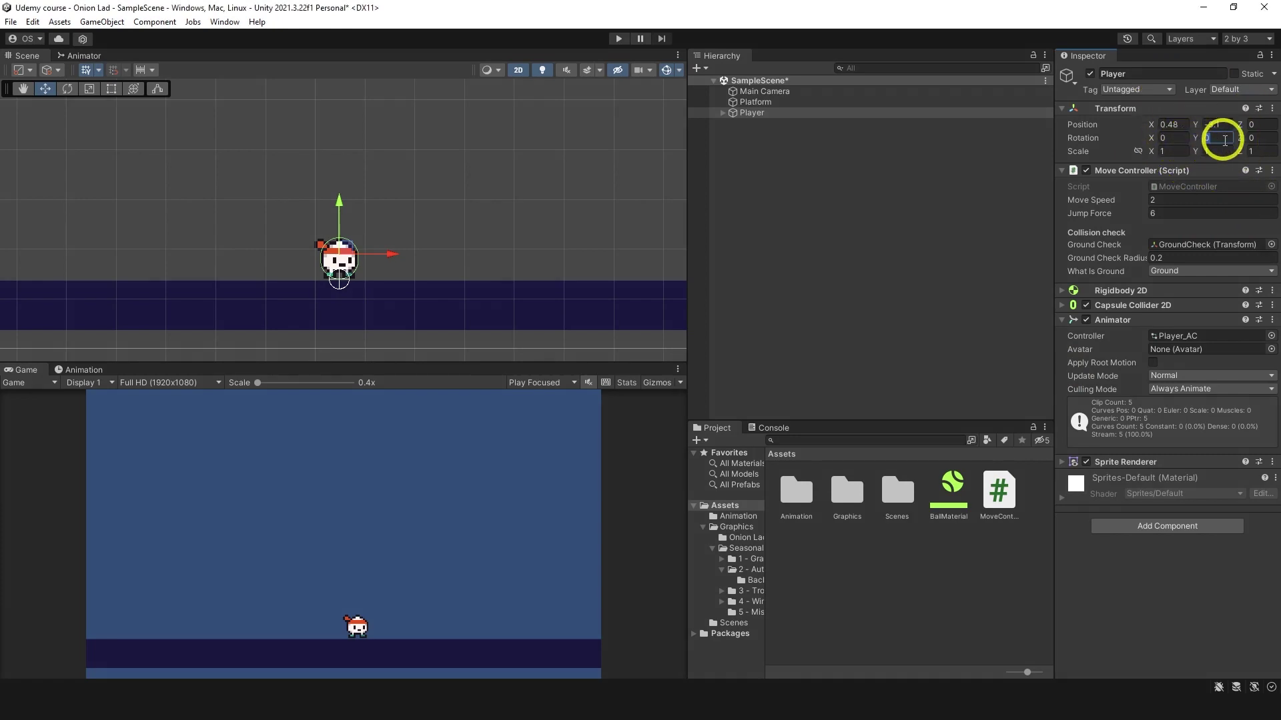
pyautogui.write('180')
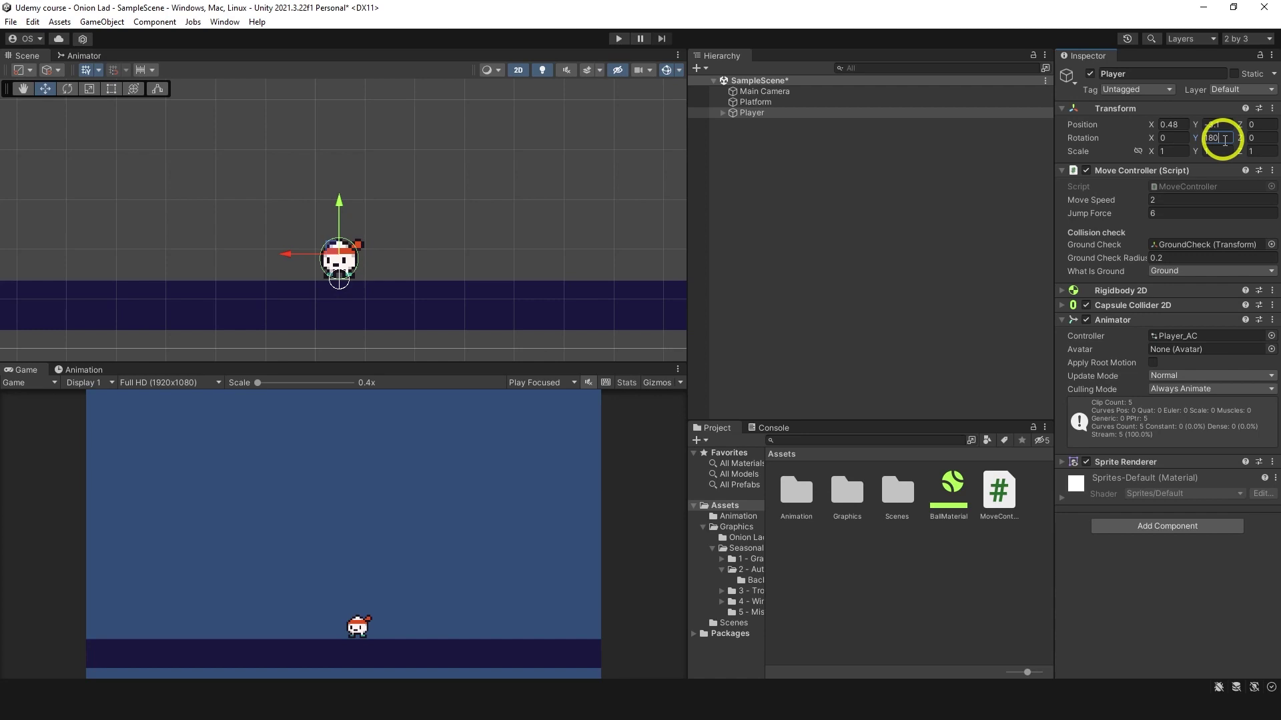
pyautogui.write('0')
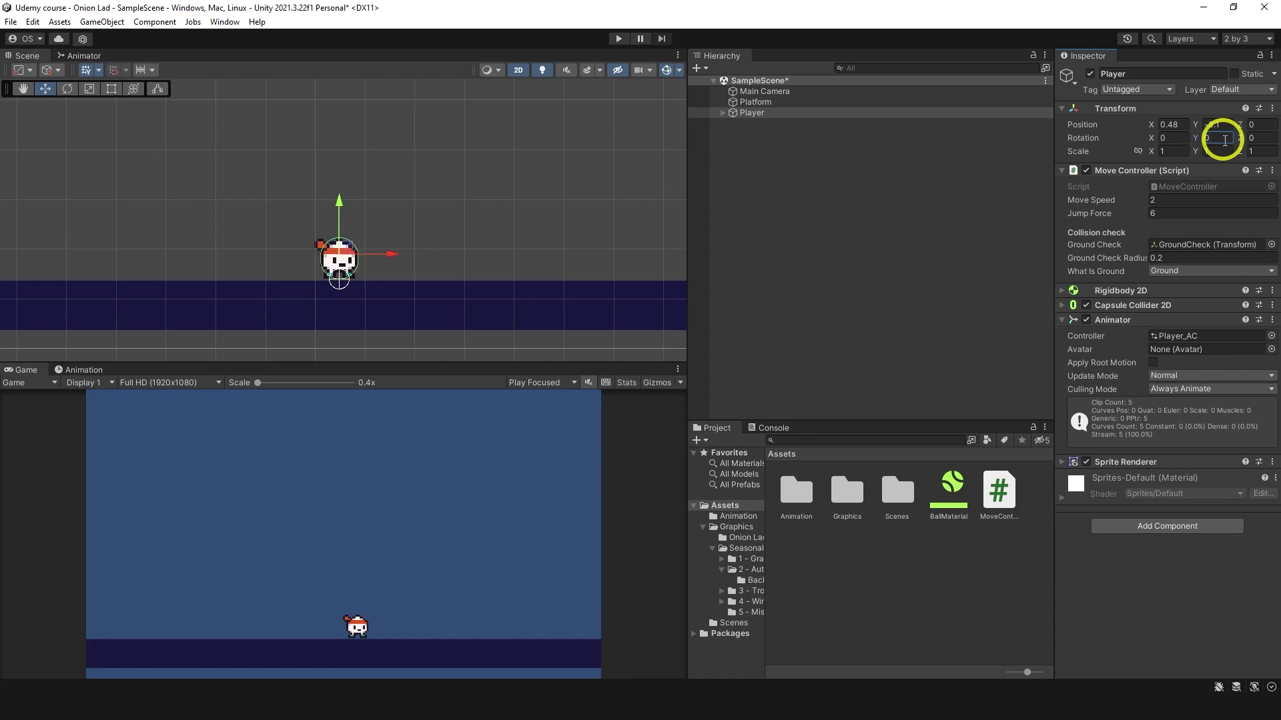
pyautogui.doubleClick(1215, 186)
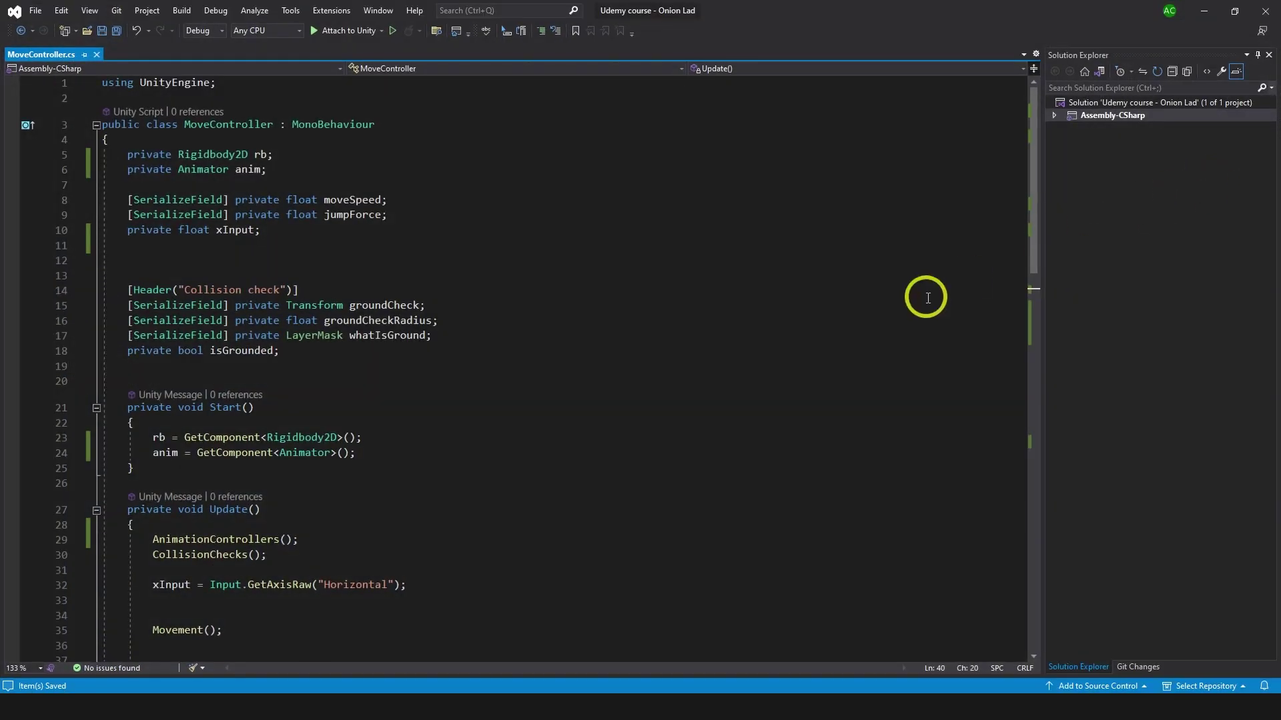
# Declare 'private bool facingRight = true;' below the isGrounded field on line 21.
pyautogui.click(443, 363)
pyautogui.press('Return')
pyautogui.press('Return')
pyautogui.write('p')
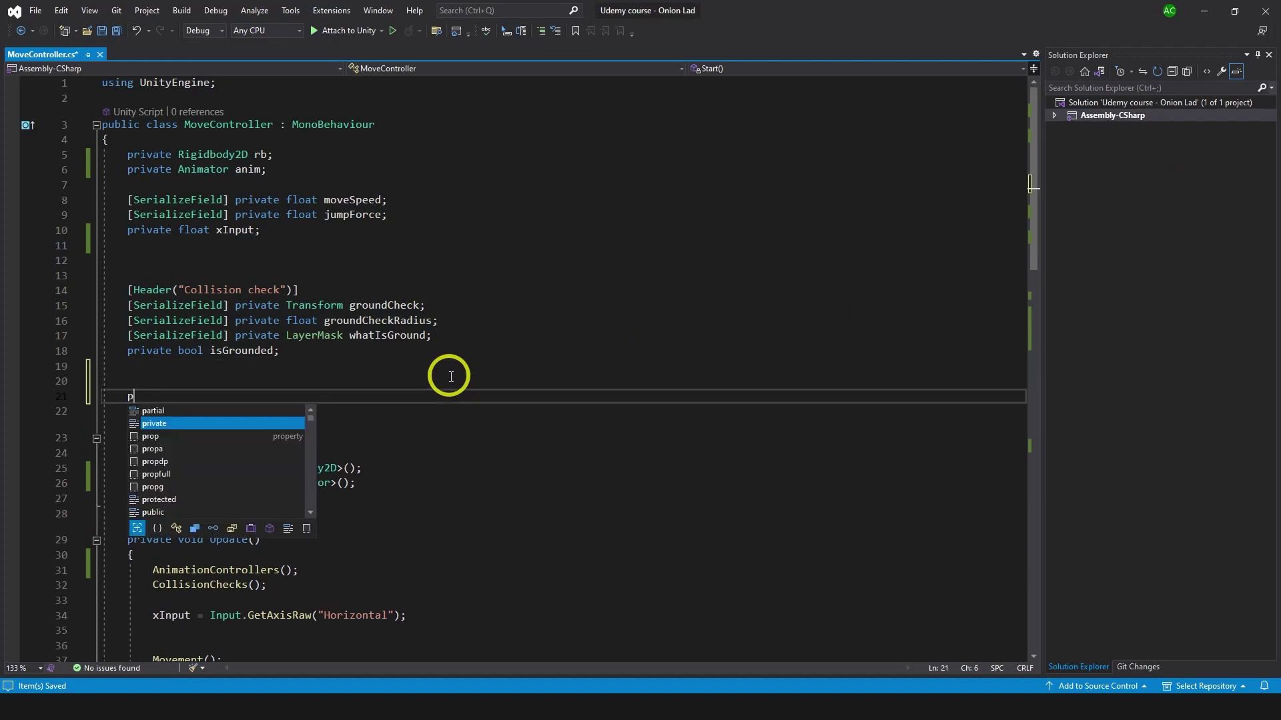
pyautogui.write('ri')
pyautogui.press('Tab')
pyautogui.write('bool f')
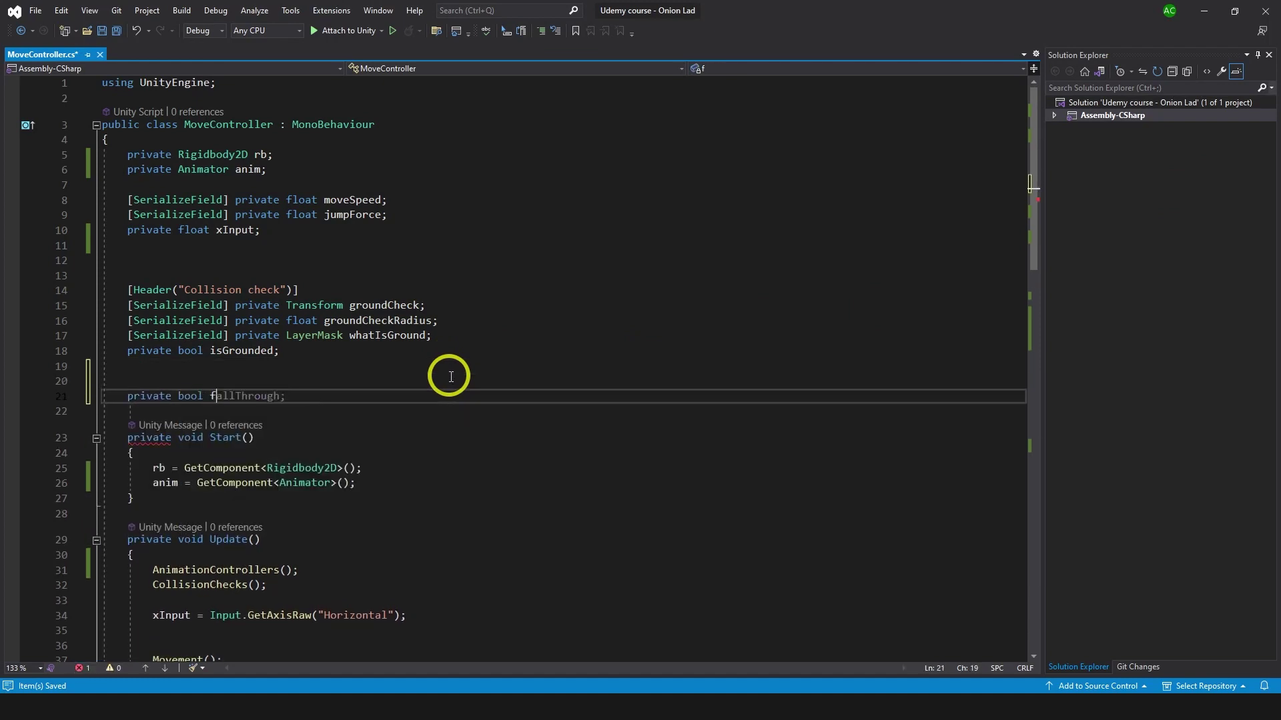
pyautogui.write('cai')
pyautogui.write('ght;')
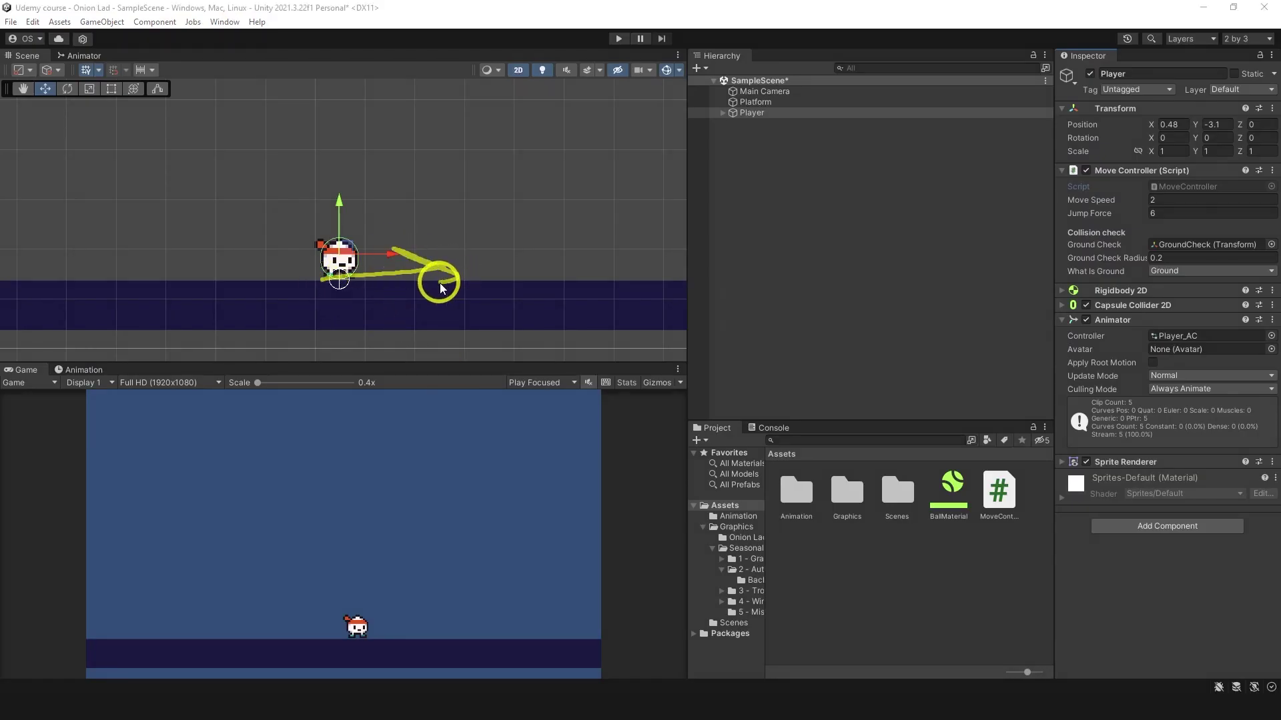
pyautogui.moveTo(439, 283); pyautogui.dragTo(439, 282, button='middle')
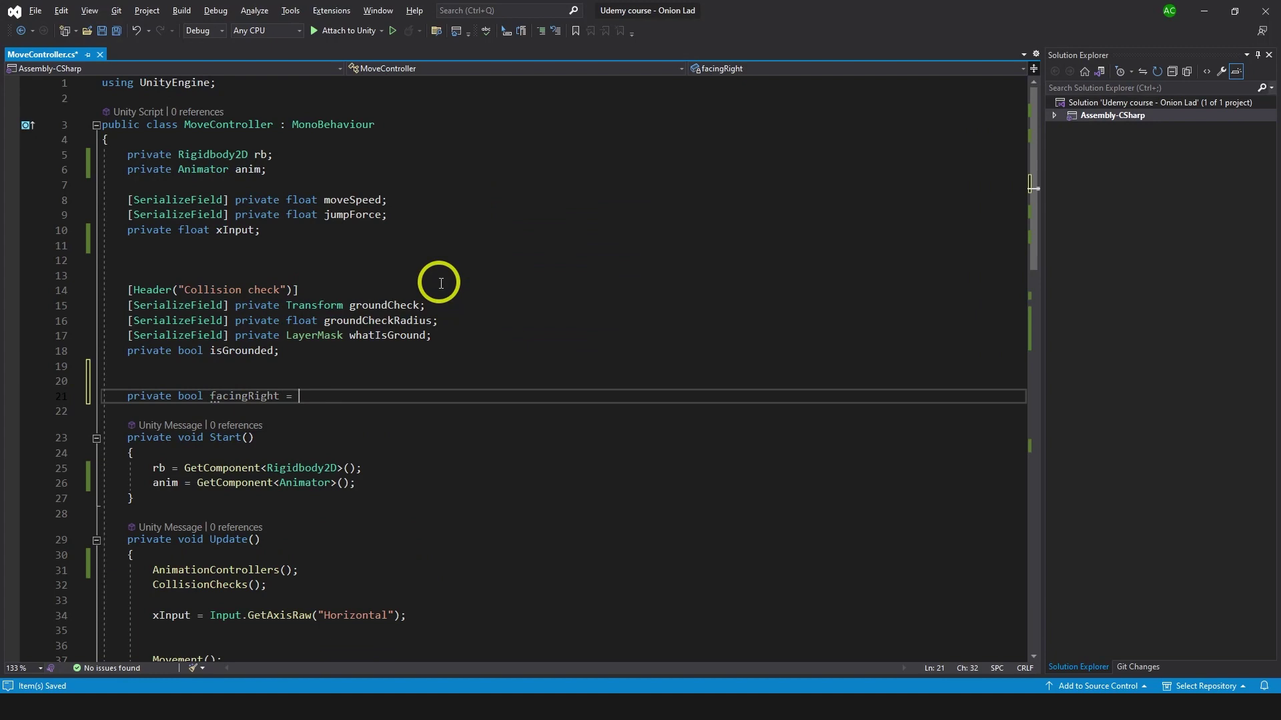
pyautogui.write('true;')
pyautogui.scroll(-4, 440, 284)
pyautogui.scroll(-4, 435, 280)
pyautogui.scroll(-4, 429, 271)
pyautogui.scroll(-2, 423, 272)
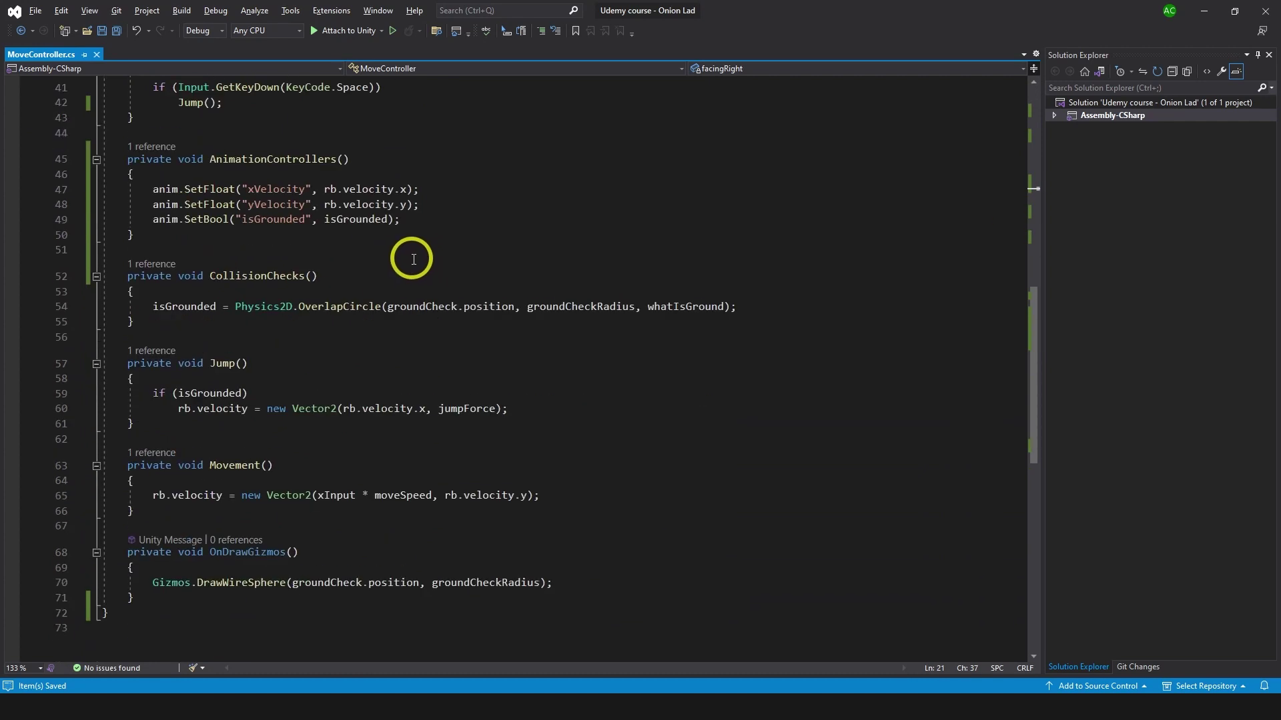
pyautogui.scroll(-1, 412, 260)
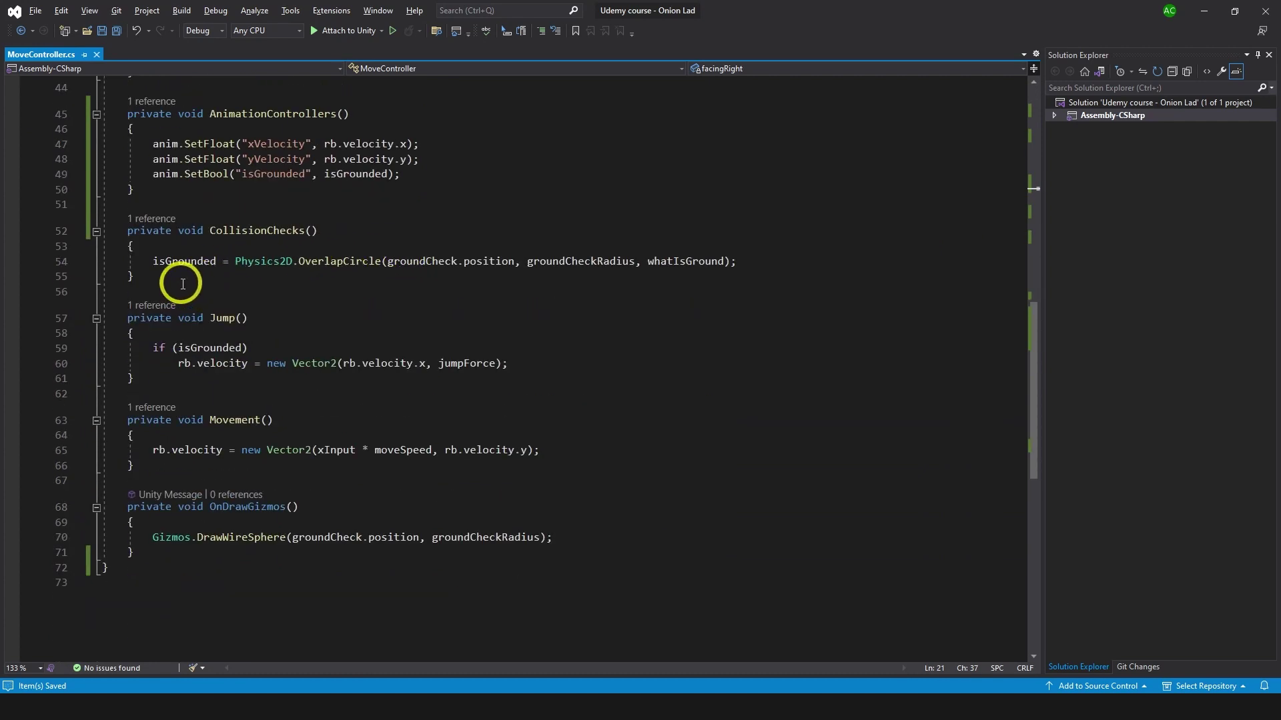
# Move the CollisionChecks method below Movement with Alt+Down.
pyautogui.moveTo(176, 281); pyautogui.dragTo(129, 233)
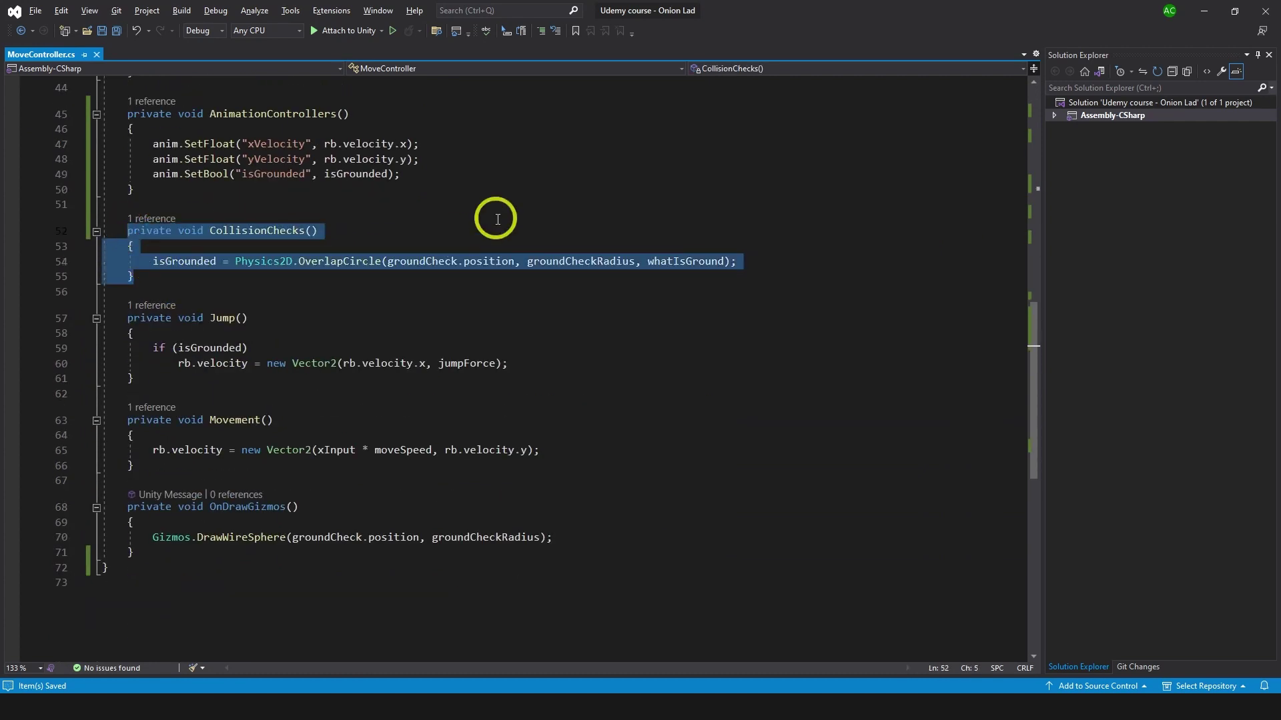
pyautogui.hotkey('alt', 'Down')
pyautogui.hotkey('alt', 'Down')
pyautogui.hotkey('alt', 'Down')
pyautogui.hotkey('alt', 'Down')
pyautogui.hotkey('alt', 'Down')
pyautogui.hotkey('alt', 'Down')
pyautogui.hotkey('alt', 'Down')
pyautogui.hotkey('alt', 'Down')
pyautogui.hotkey('alt', 'Down')
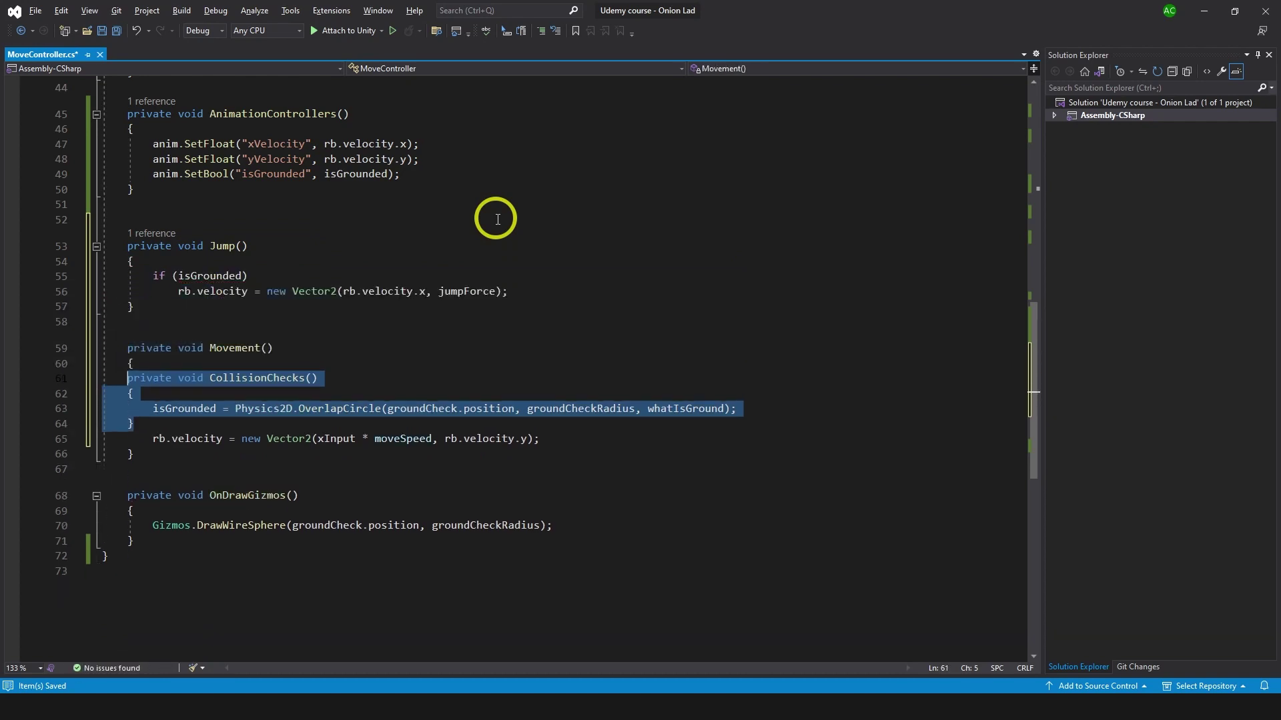
pyautogui.hotkey('alt', 'Down')
pyautogui.hotkey('alt', 'Down')
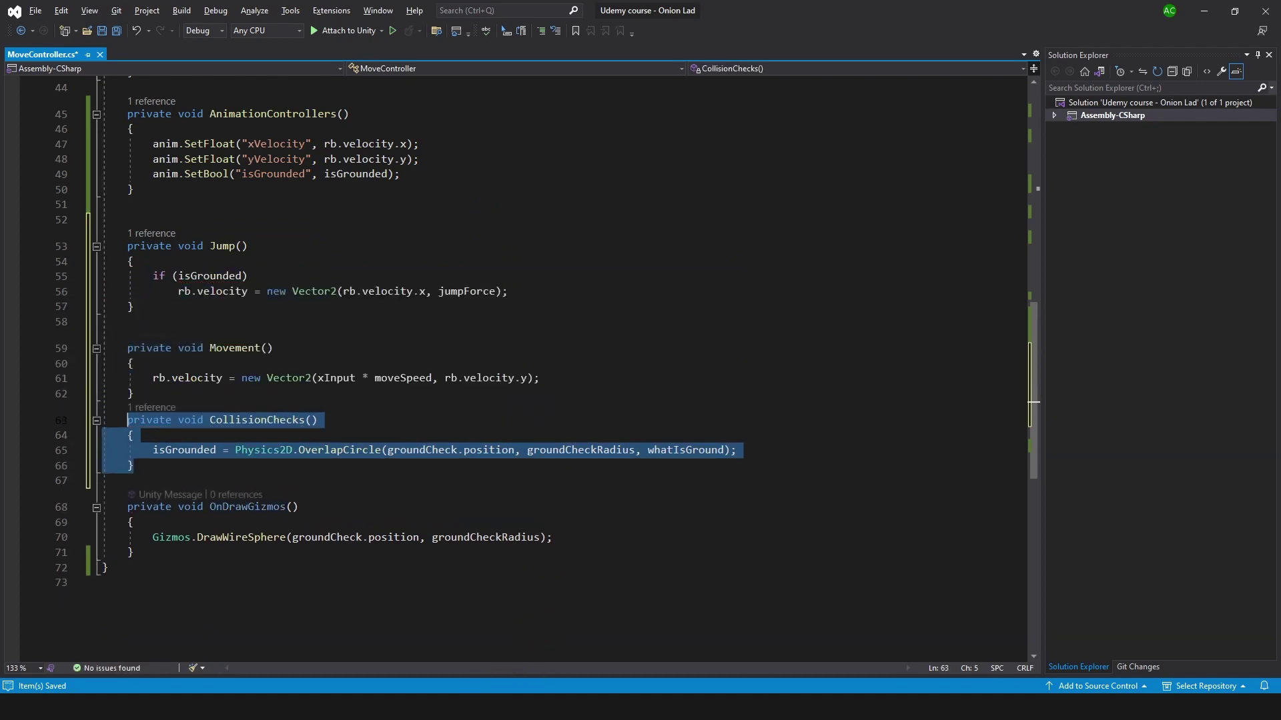
pyautogui.moveTo(133, 466)
pyautogui.mouseDown()
pyautogui.moveTo(140, 438)
pyautogui.moveTo(126, 420)
pyautogui.mouseUp()
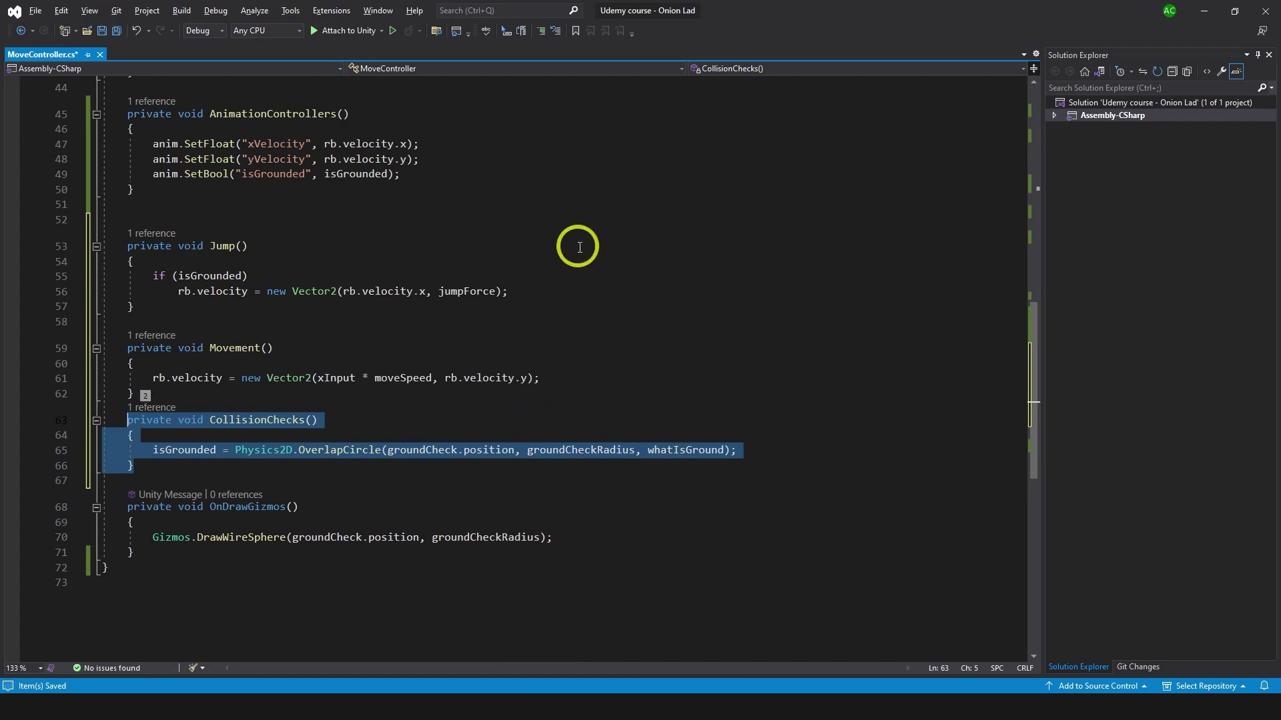
pyautogui.hotkey('alt', 'Down')
pyautogui.hotkey('alt', 'Up')
pyautogui.hotkey('alt', 'Down')
pyautogui.hotkey('alt', 'Up')
pyautogui.hotkey('alt', 'Down')
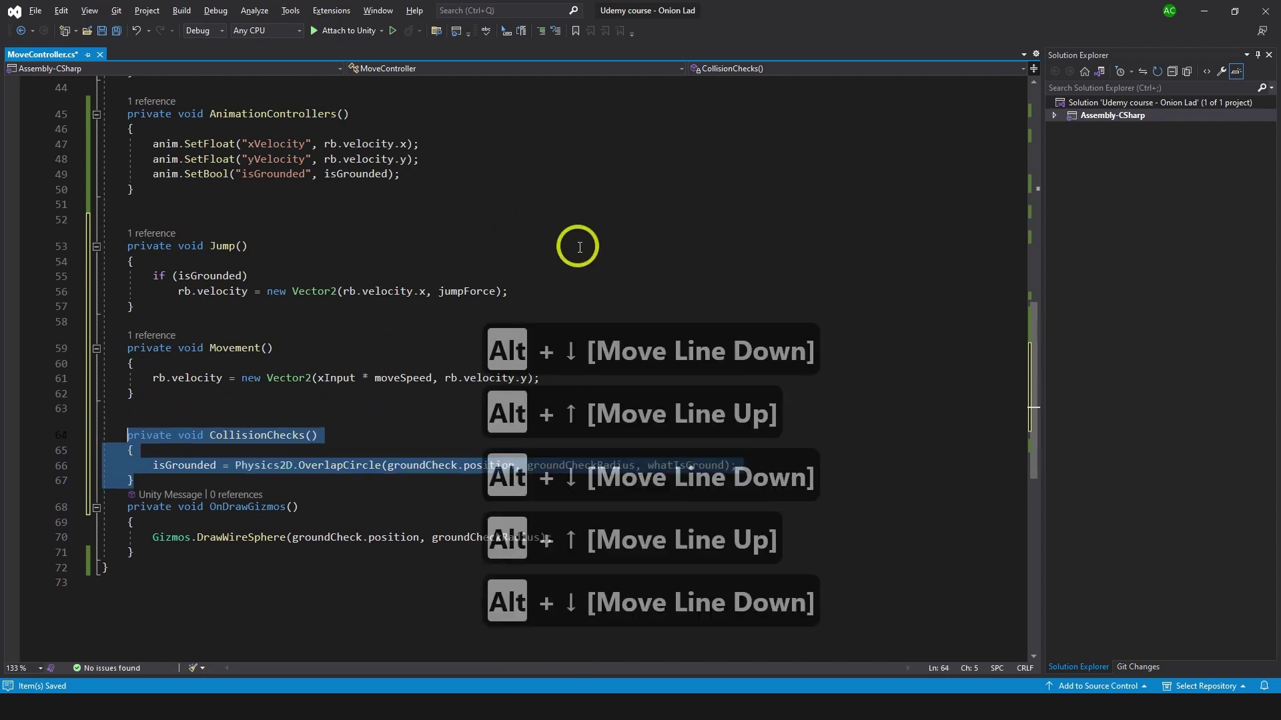
pyautogui.hotkey('alt', 'Up')
# Collapse the CollisionChecks and OnDrawGizmos methods.
pyautogui.click(135, 393)
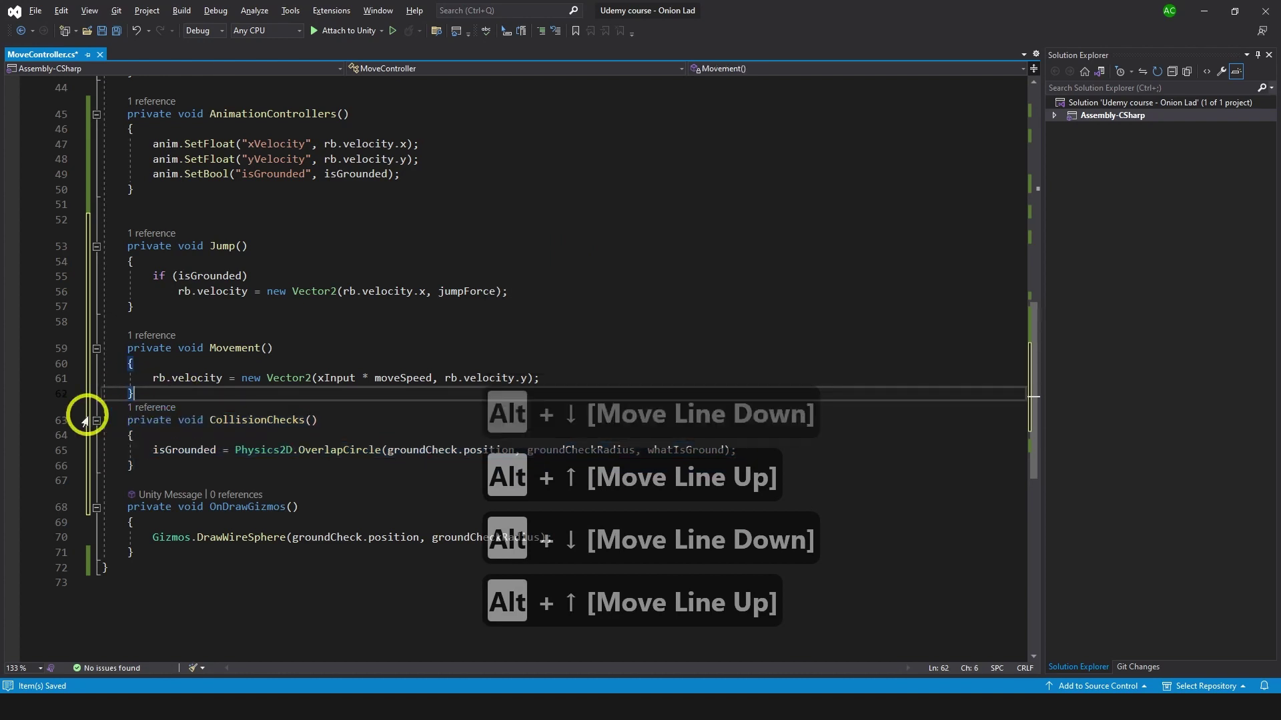
pyautogui.click(96, 420)
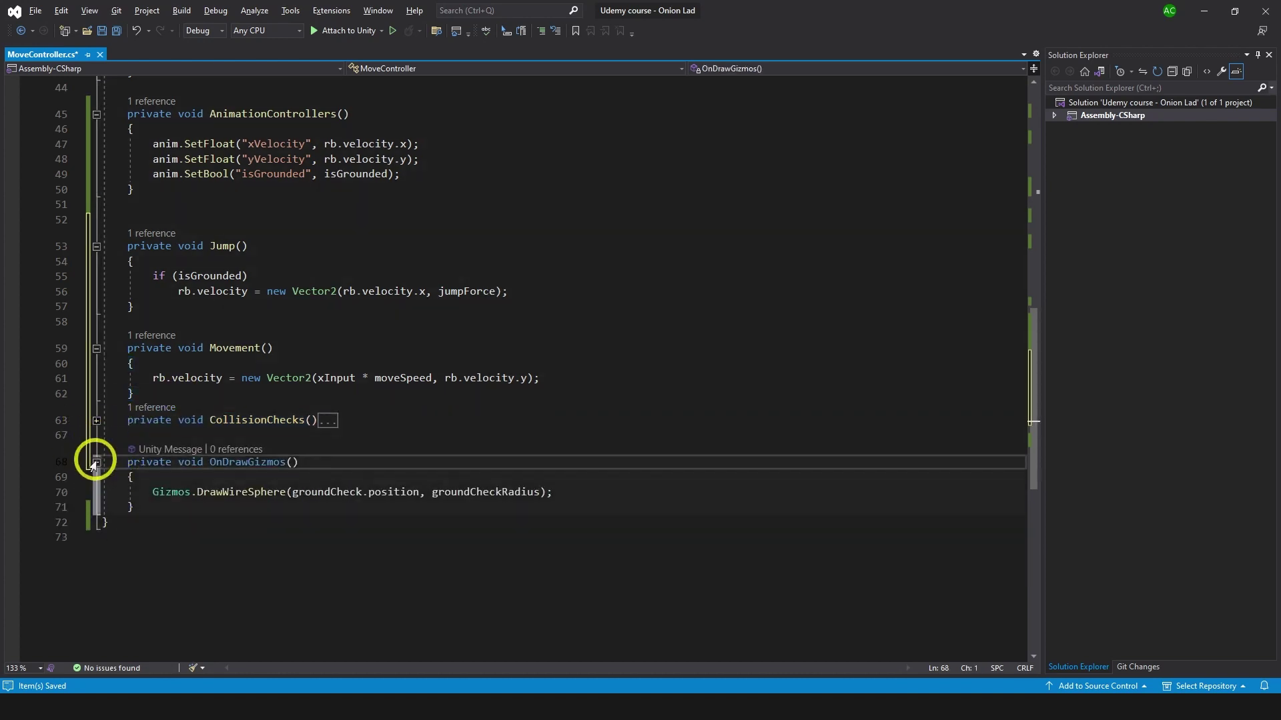
pyautogui.click(96, 462)
pyautogui.click(134, 436)
# Leave empty lines after Movement for a new method.
pyautogui.hotkey('alt', 'Up')
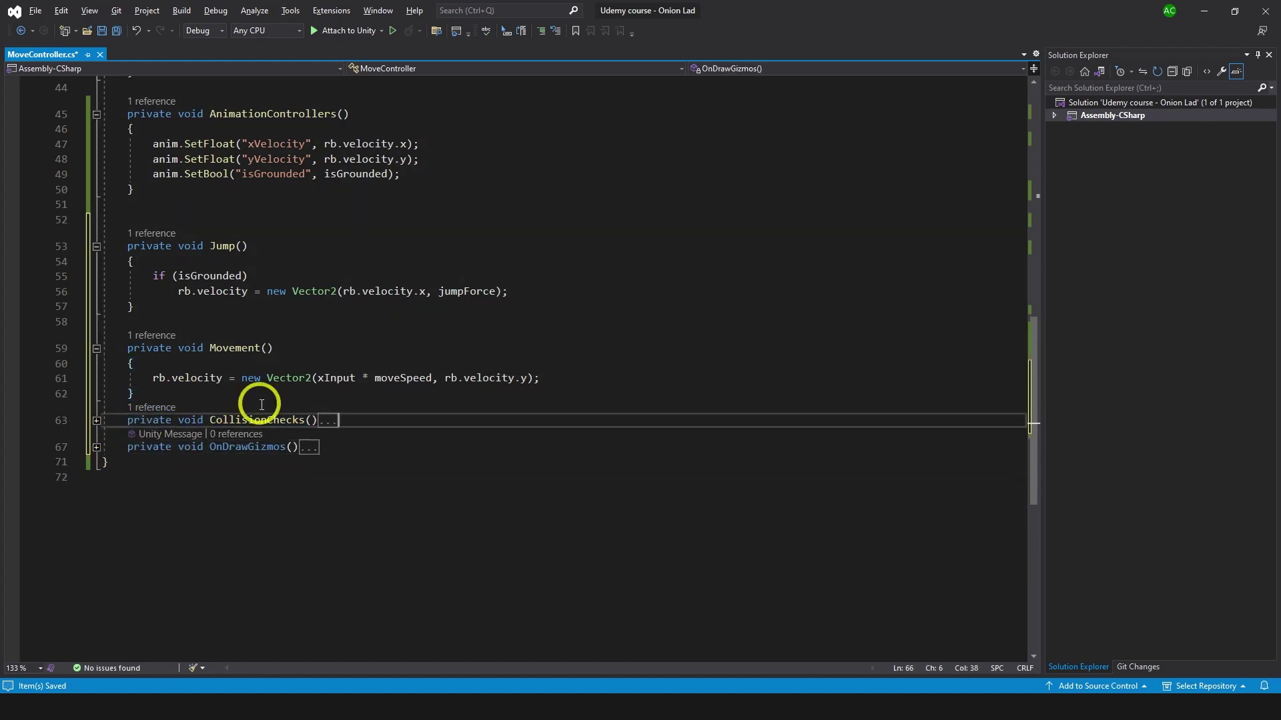
pyautogui.press('Return')
pyautogui.press('Return')
pyautogui.press('Return')
pyautogui.press('Return')
pyautogui.press('Up')
pyautogui.press('Up')
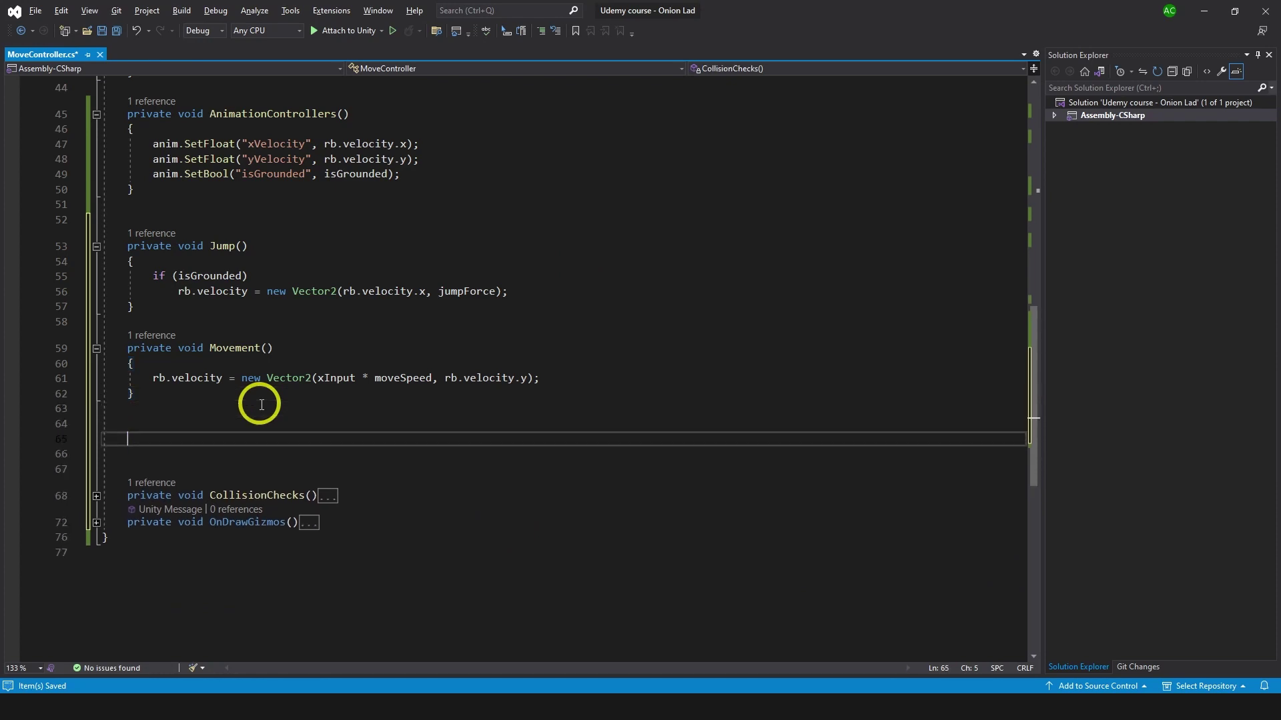
pyautogui.write('private void ')
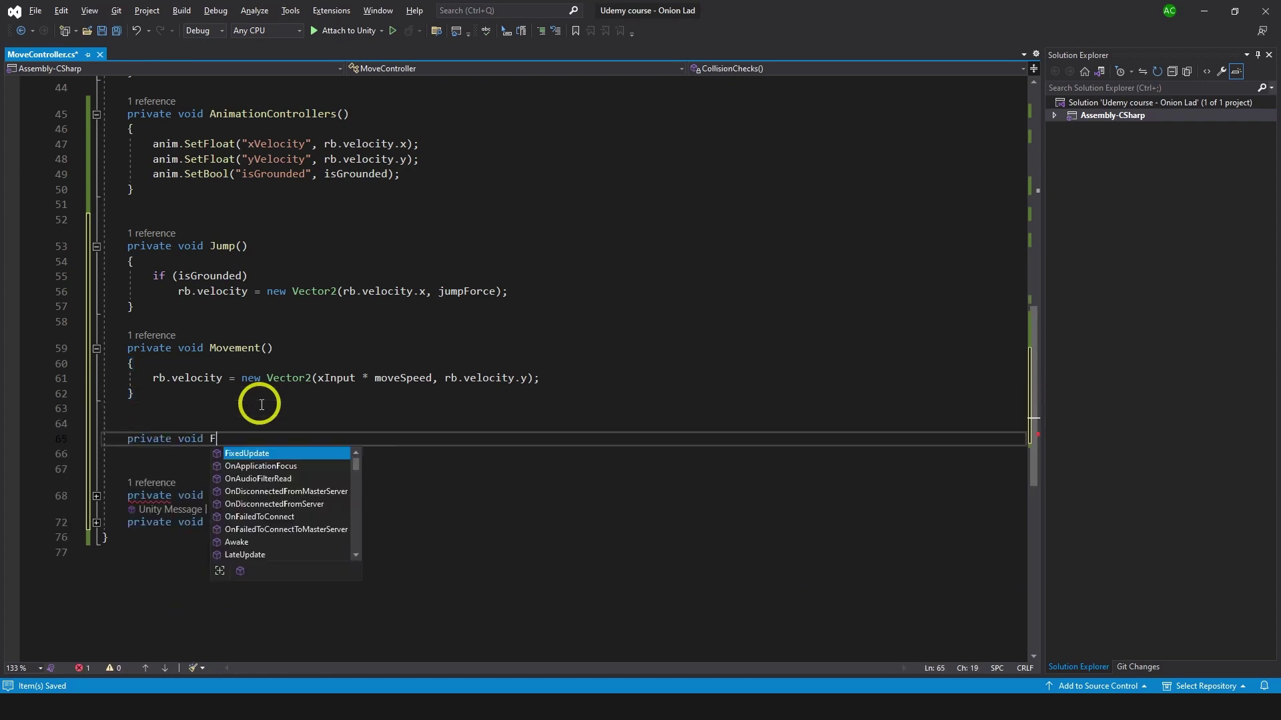
pyautogui.write('Flip()')
# Write 'private void Flip()' containing 'facingRight = !facingRight; // works as a switcher'.
pyautogui.press('Return')
pyautogui.write('{')
pyautogui.press('Return')
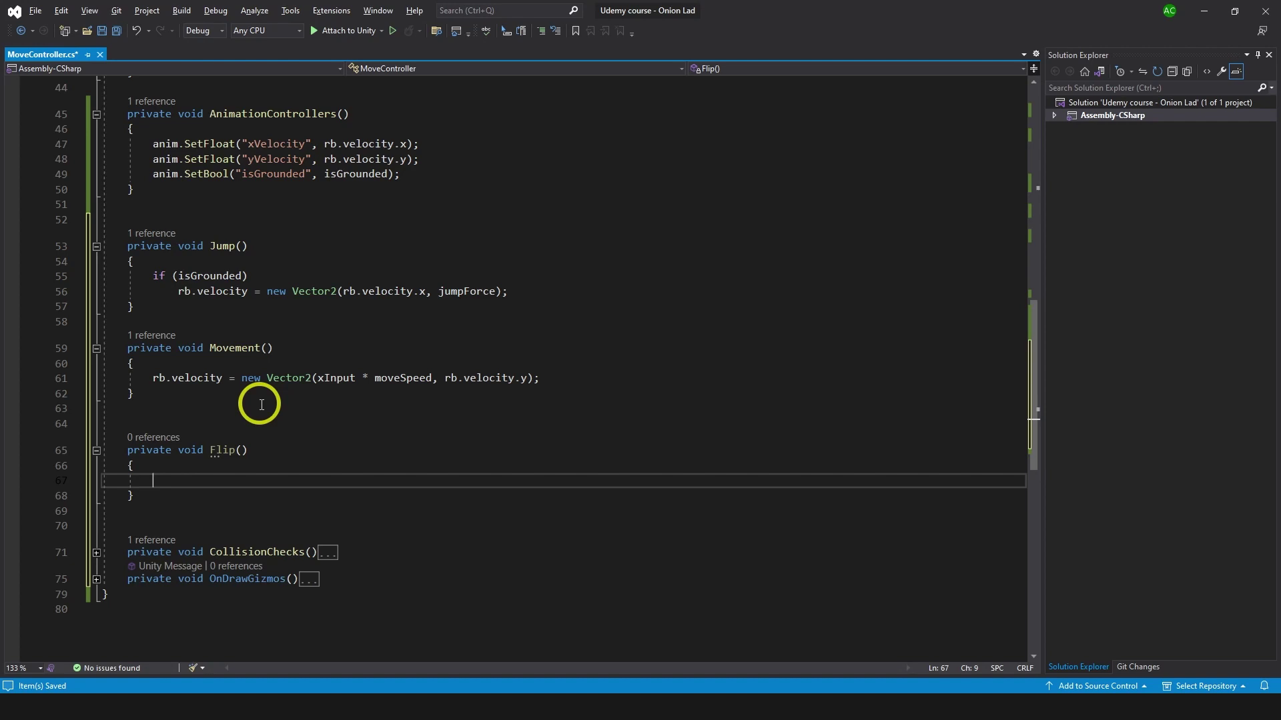
pyautogui.write('facingRight')
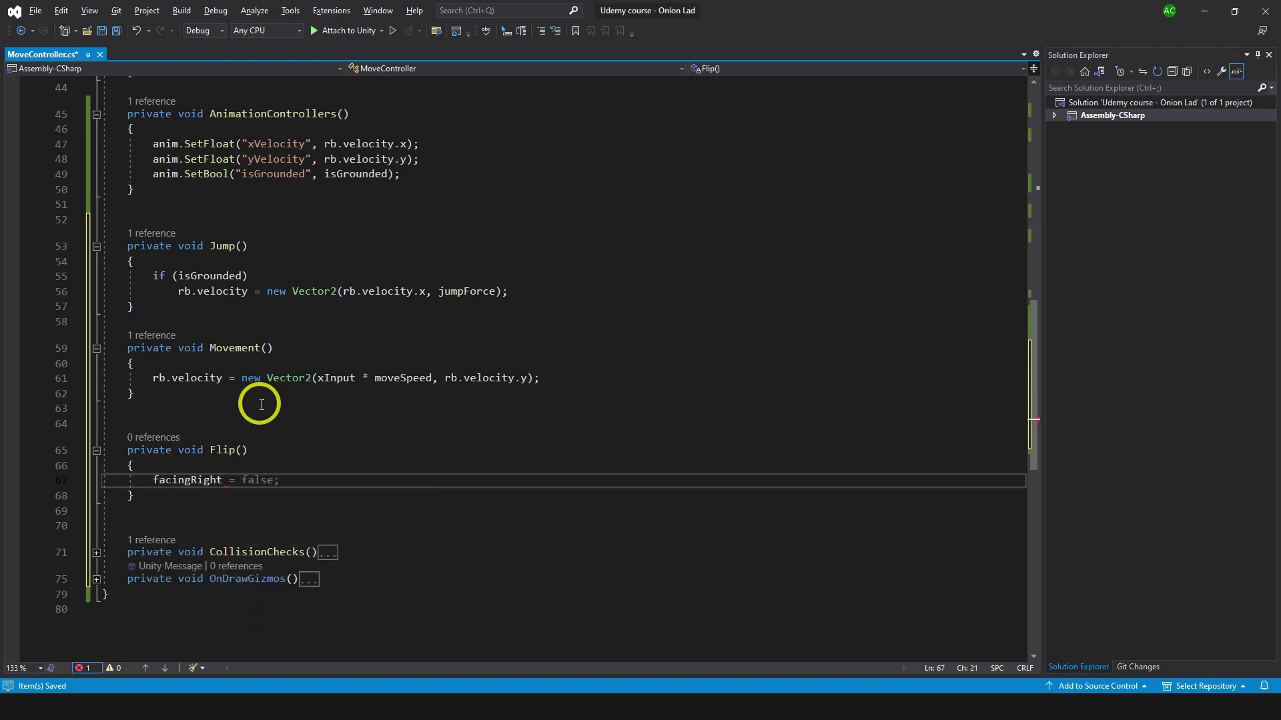
pyautogui.write(' = !fac')
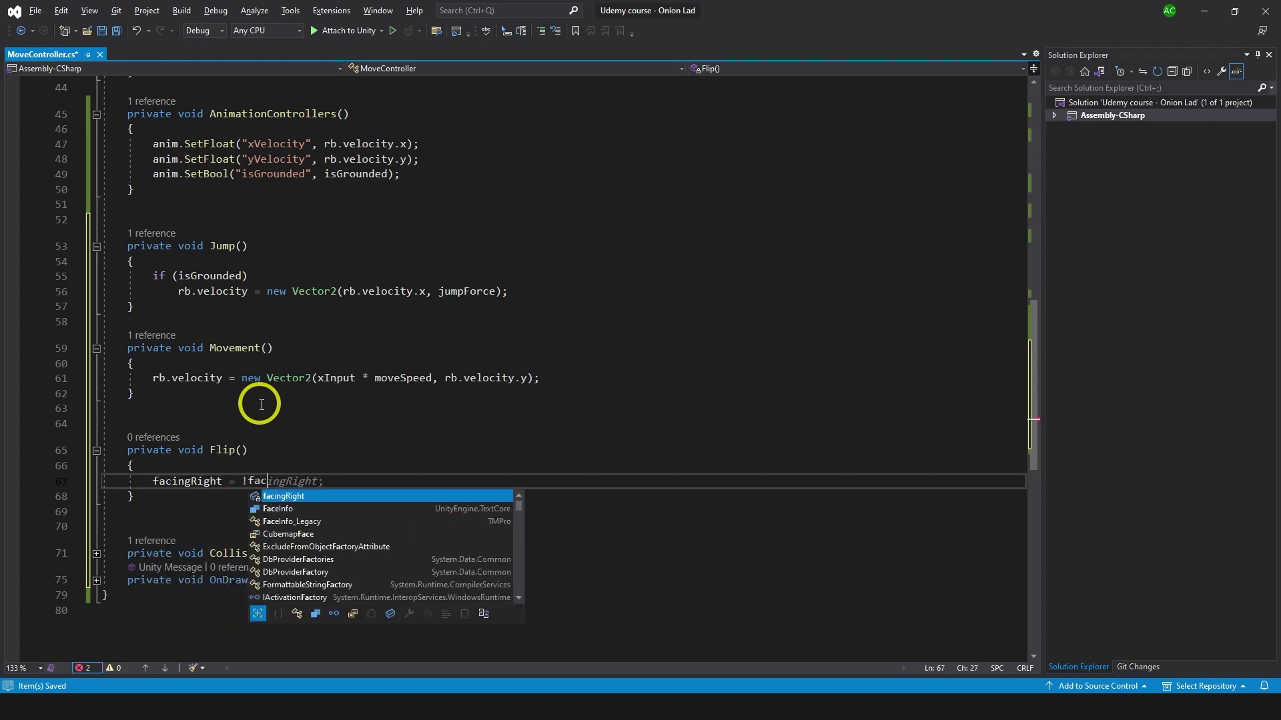
pyautogui.press('Tab')
pyautogui.write(';')
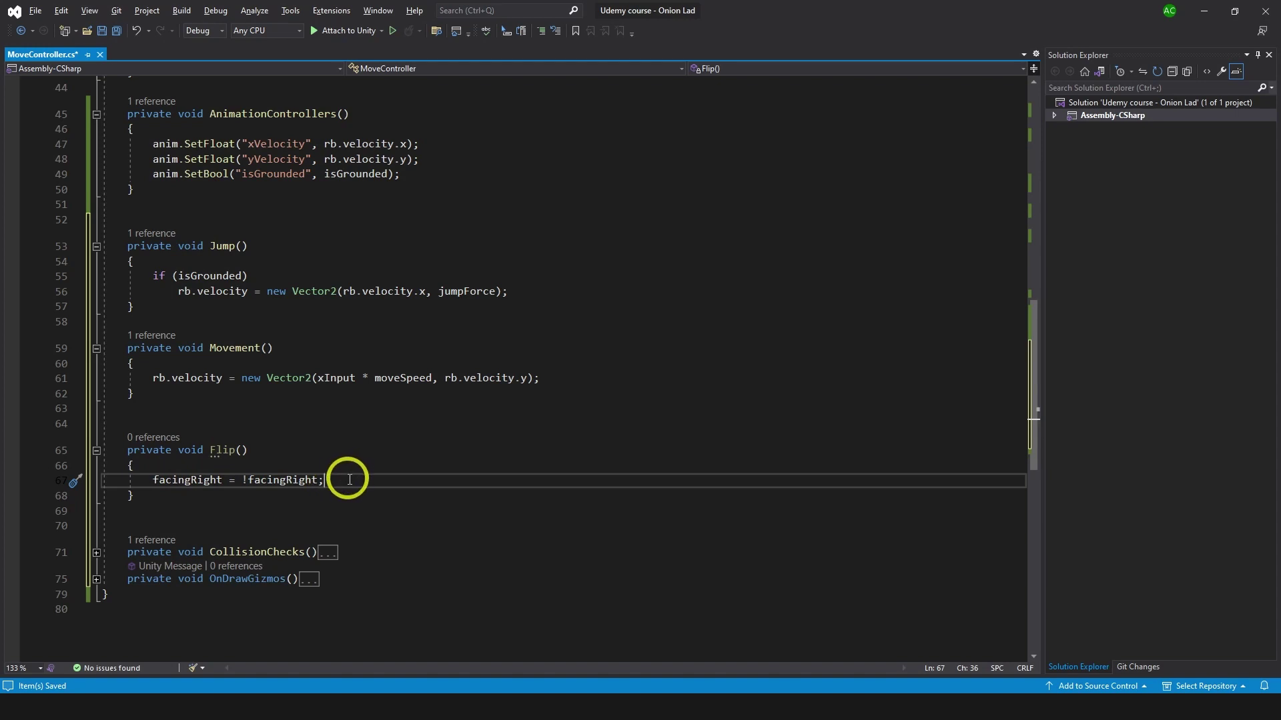
pyautogui.moveTo(329, 480); pyautogui.dragTo(152, 481)
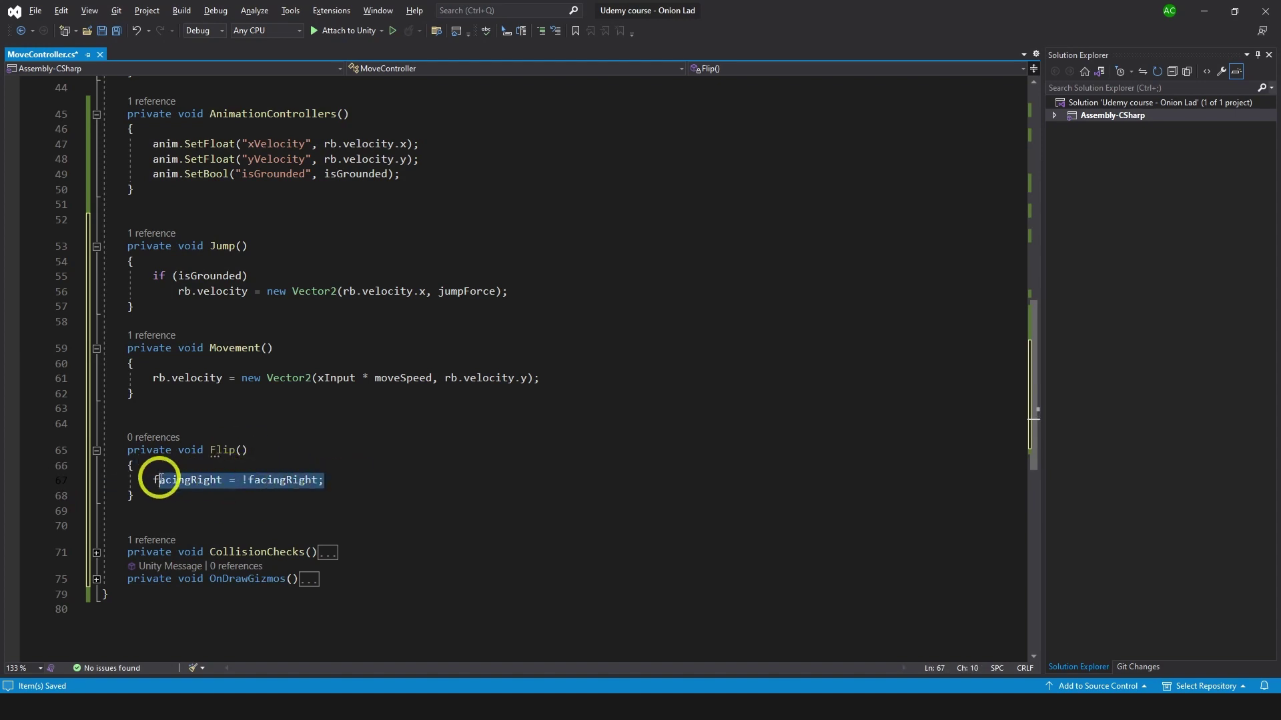
pyautogui.click(382, 480)
pyautogui.write('// works as a switcher')
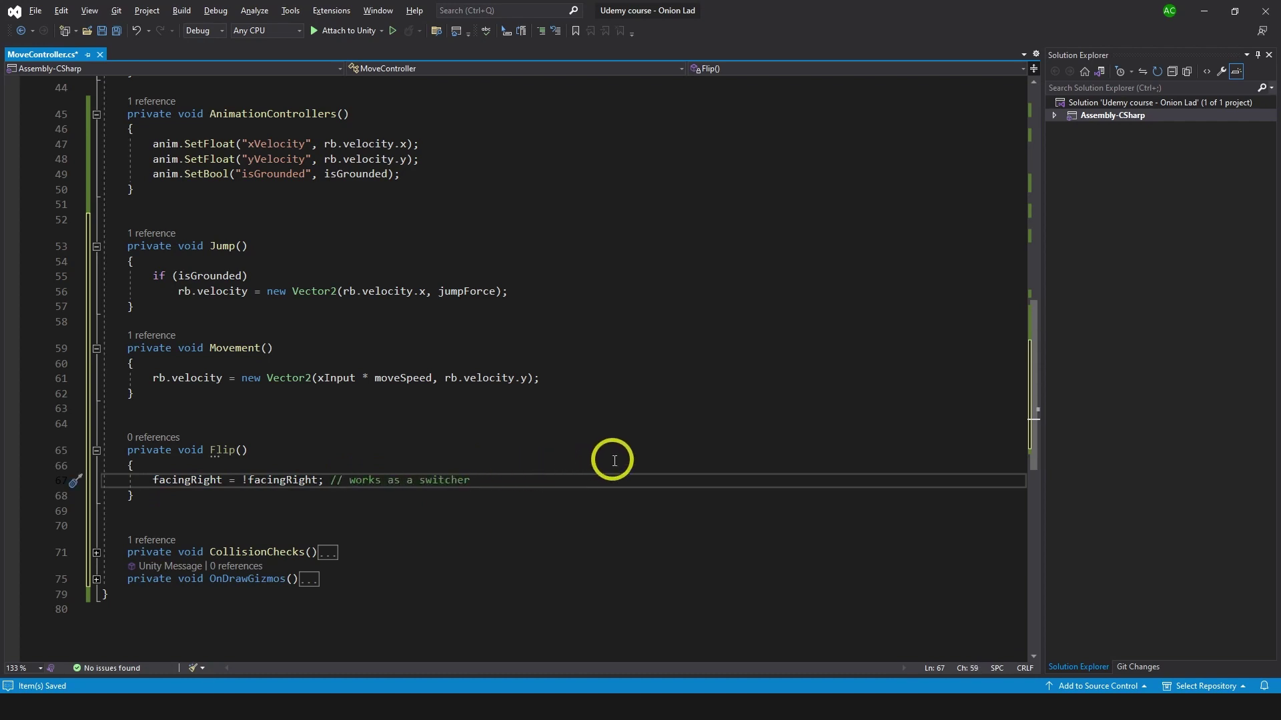
# Add 'transform.Rotate(0, 180, 0);' inside Flip() and save MoveController.
pyautogui.press('Return')
pyautogui.write('tra')
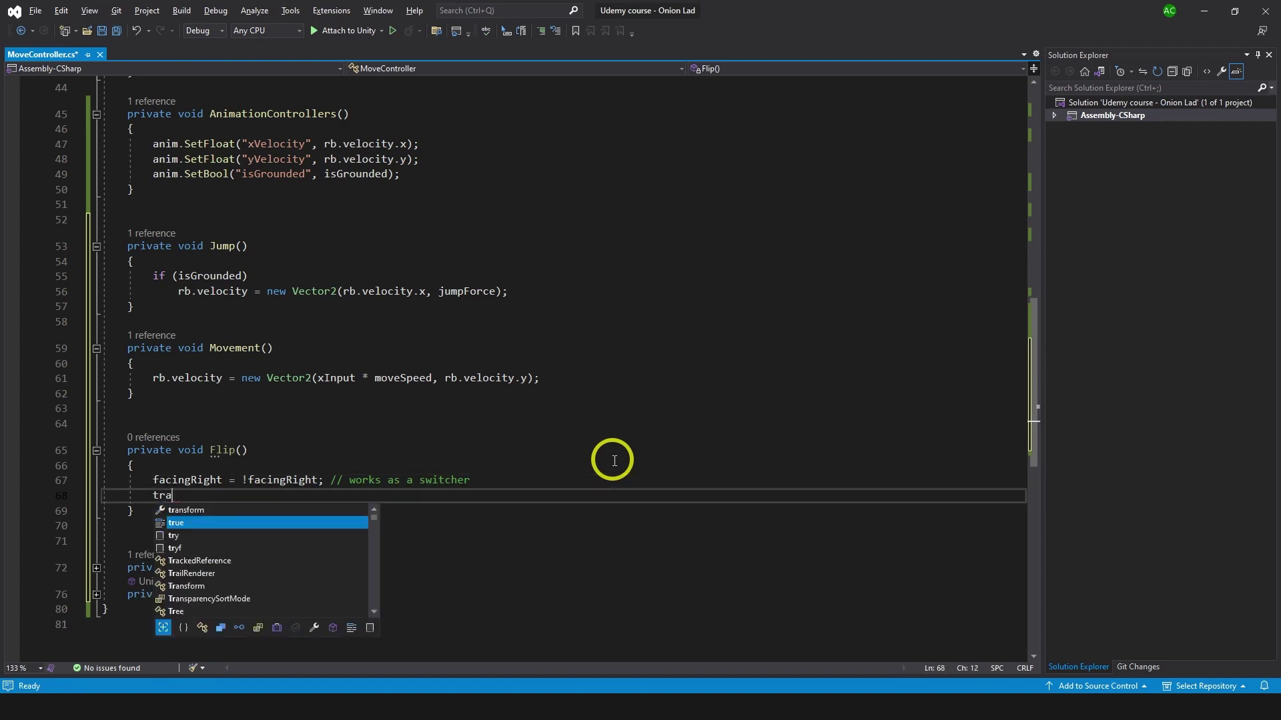
pyautogui.write('nsform.rotate')
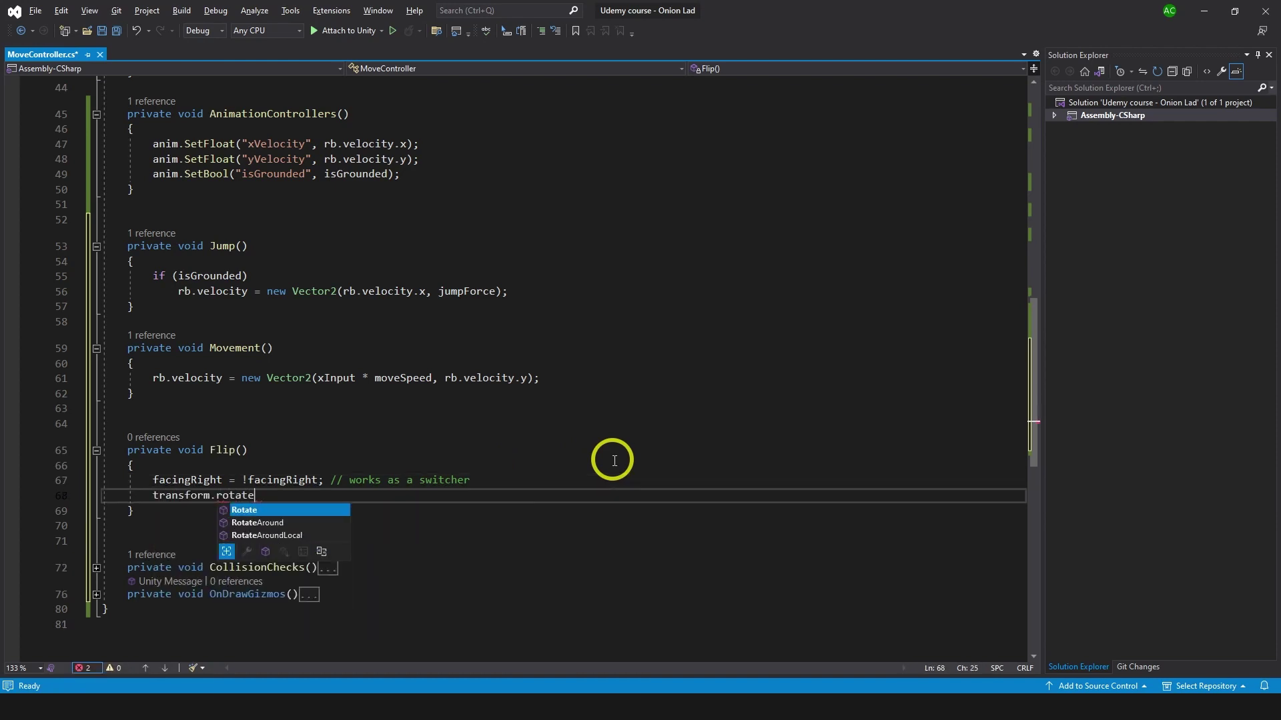
pyautogui.write('(')
pyautogui.write('0')
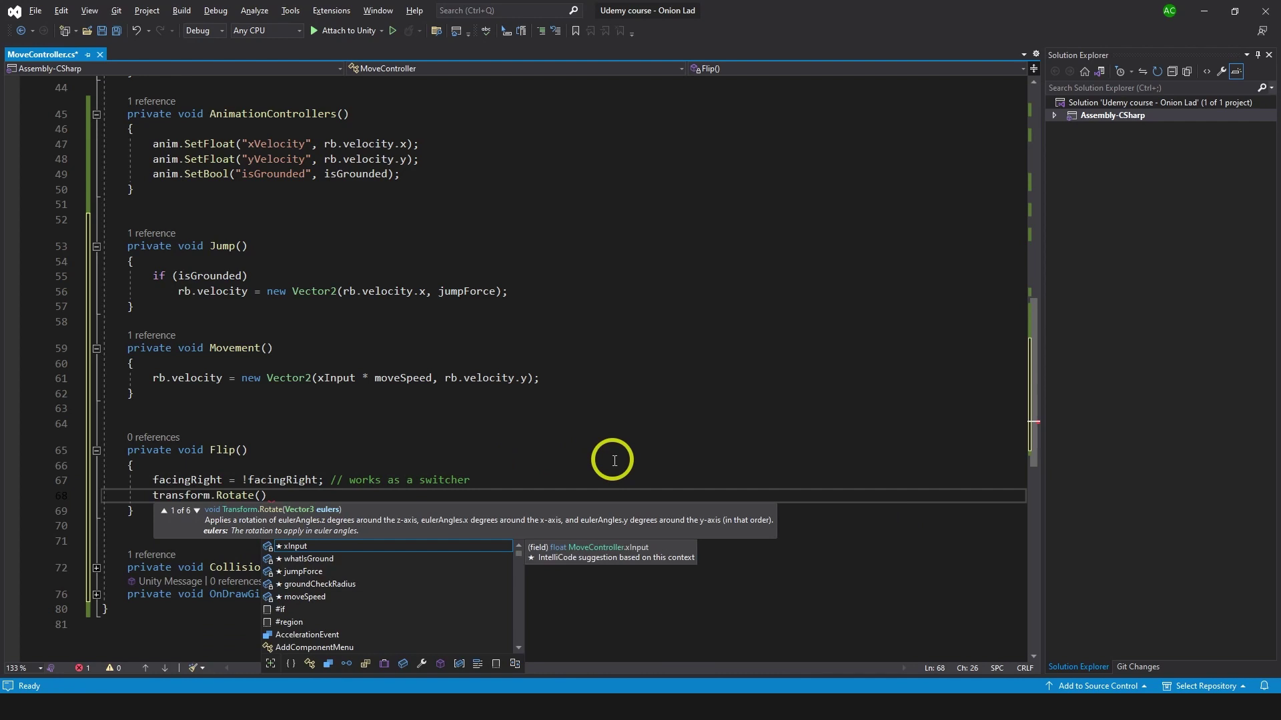
pyautogui.write(',18')
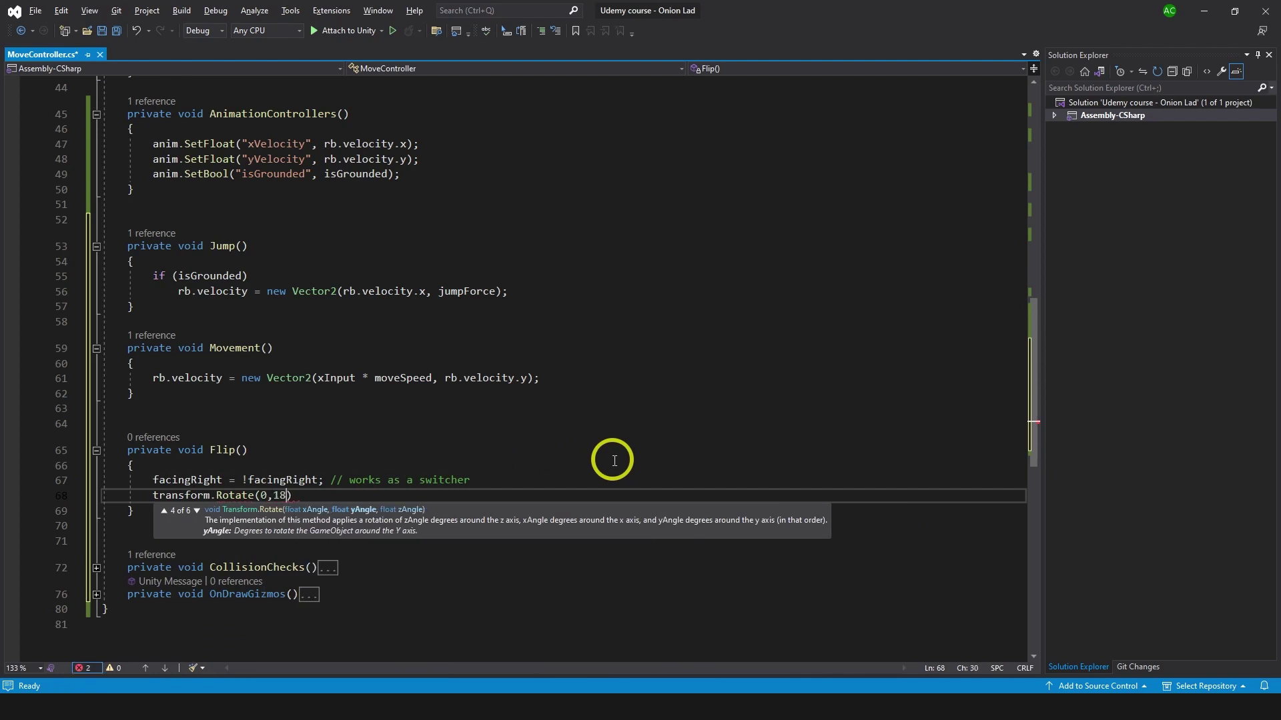
pyautogui.write('0,0')
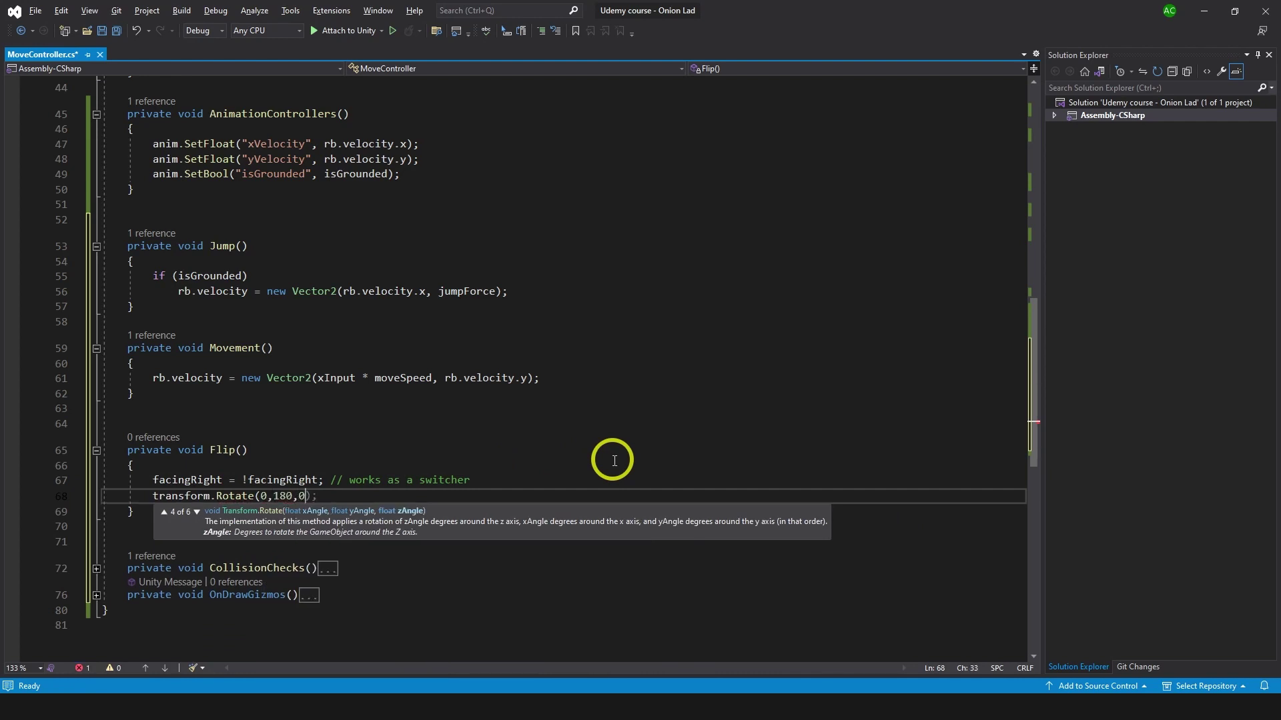
pyautogui.write(');')
pyautogui.hotkey('ctrl', 's')
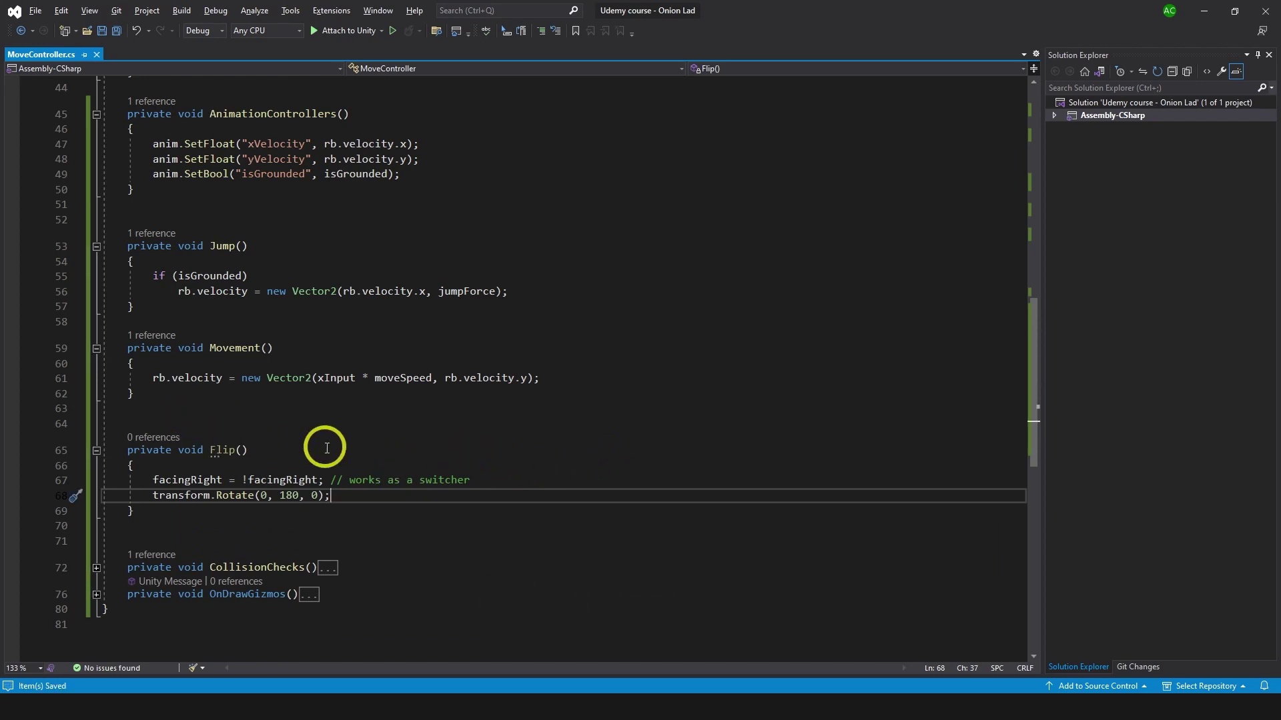
pyautogui.scroll(7, 214, 405)
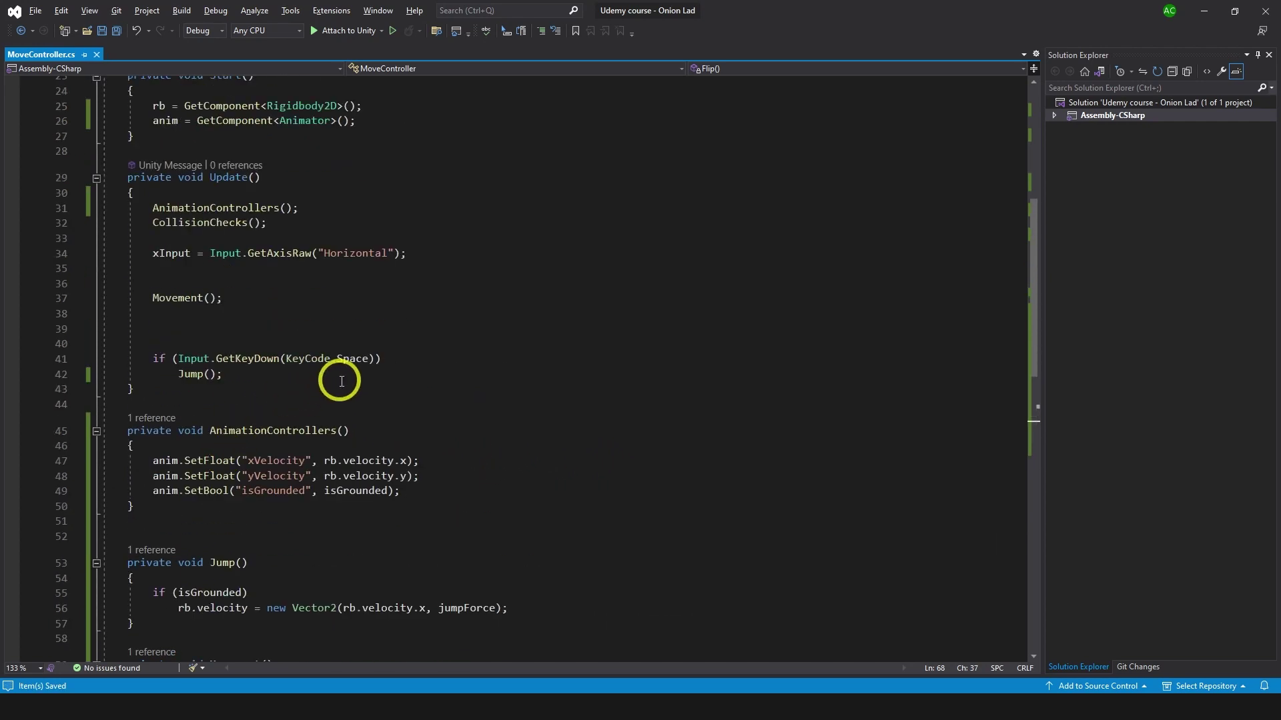
# Add 'if (Input.GetKeyDown(KeyCode.F)) Flip();' below the Jump check in Update, then save.
pyautogui.click(344, 376)
pyautogui.press('Return')
pyautogui.write('if(')
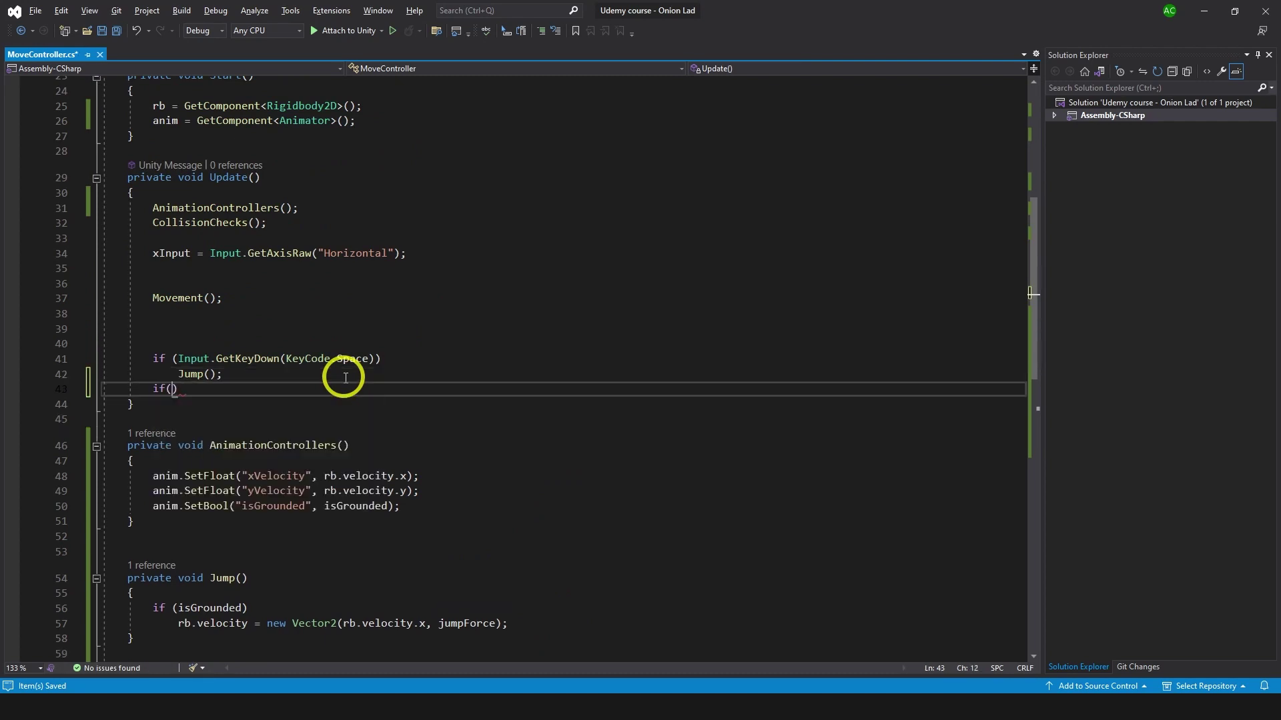
pyautogui.write('inpuit')
pyautogui.press('BackSpace')
pyautogui.press('BackSpace')
pyautogui.write('t')
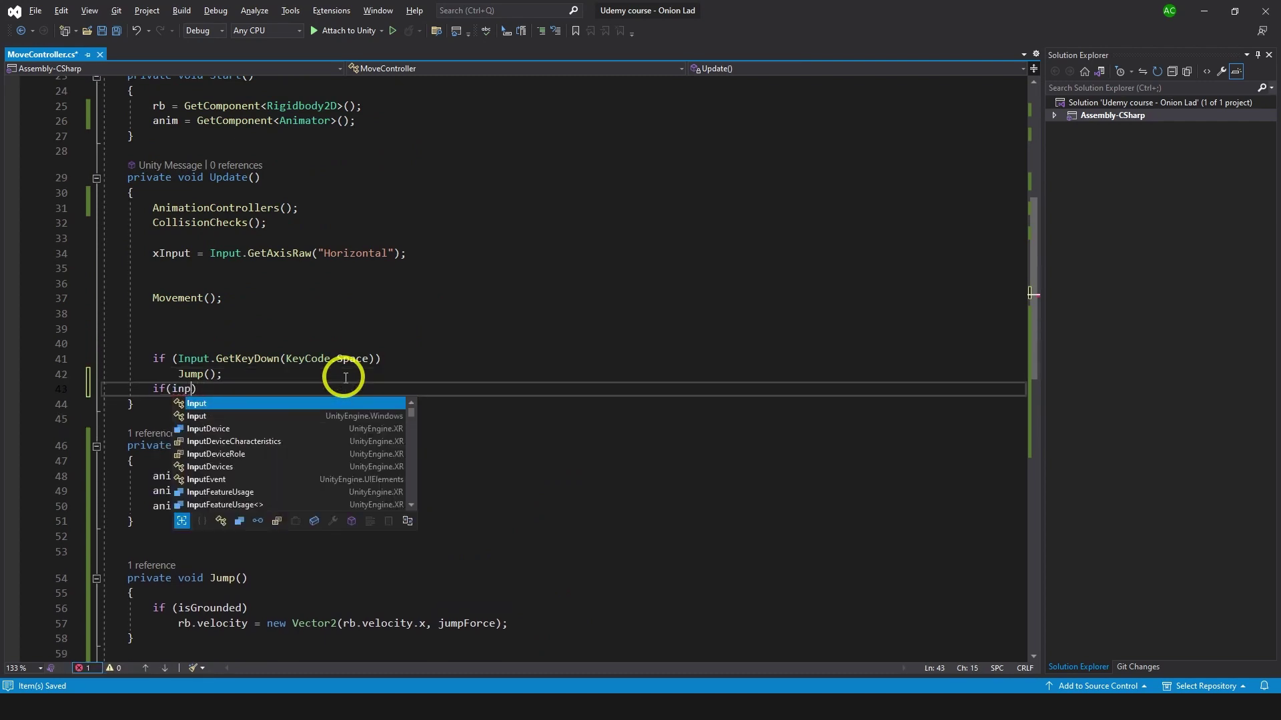
pyautogui.write('.getekeyd')
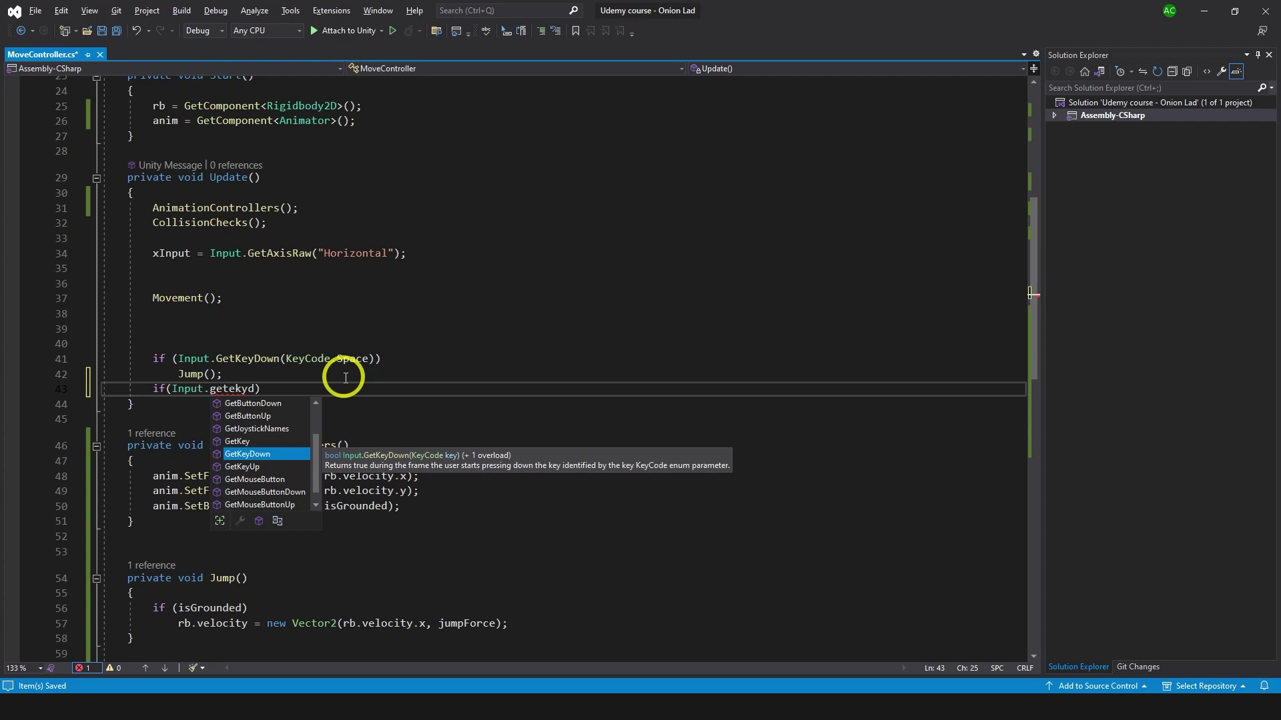
pyautogui.write('(keycode.')
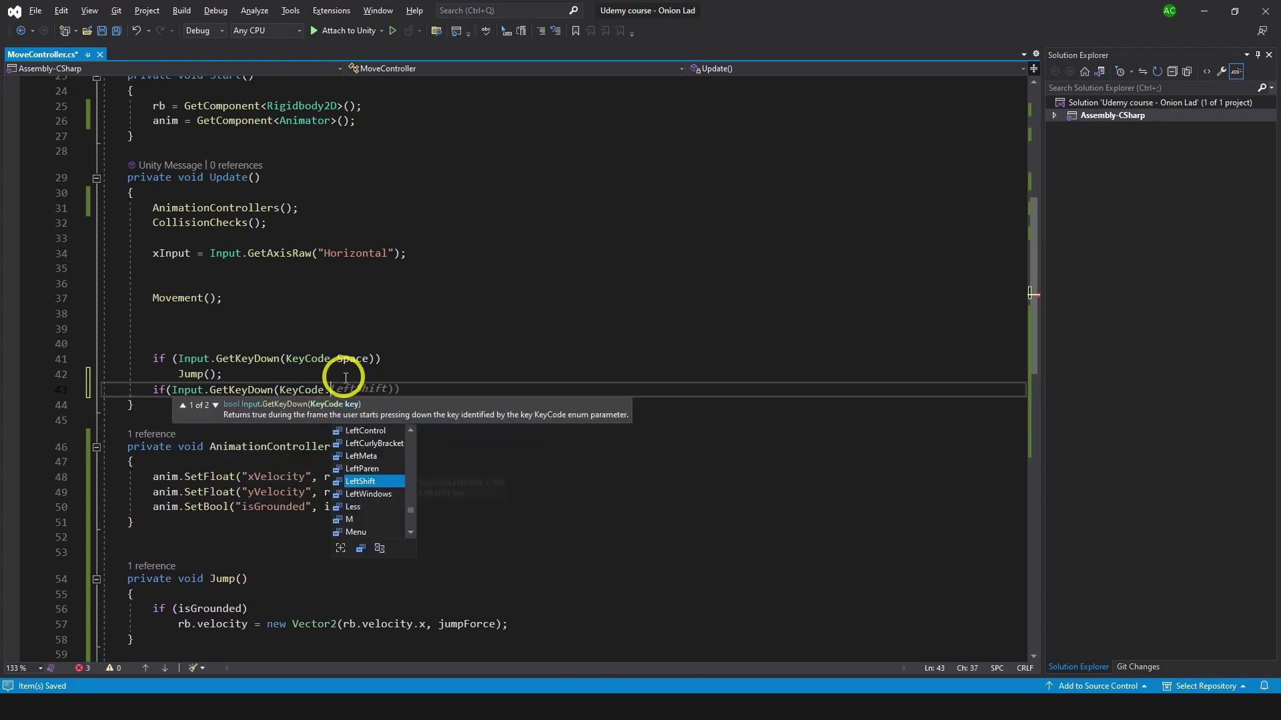
pyautogui.write('f)')
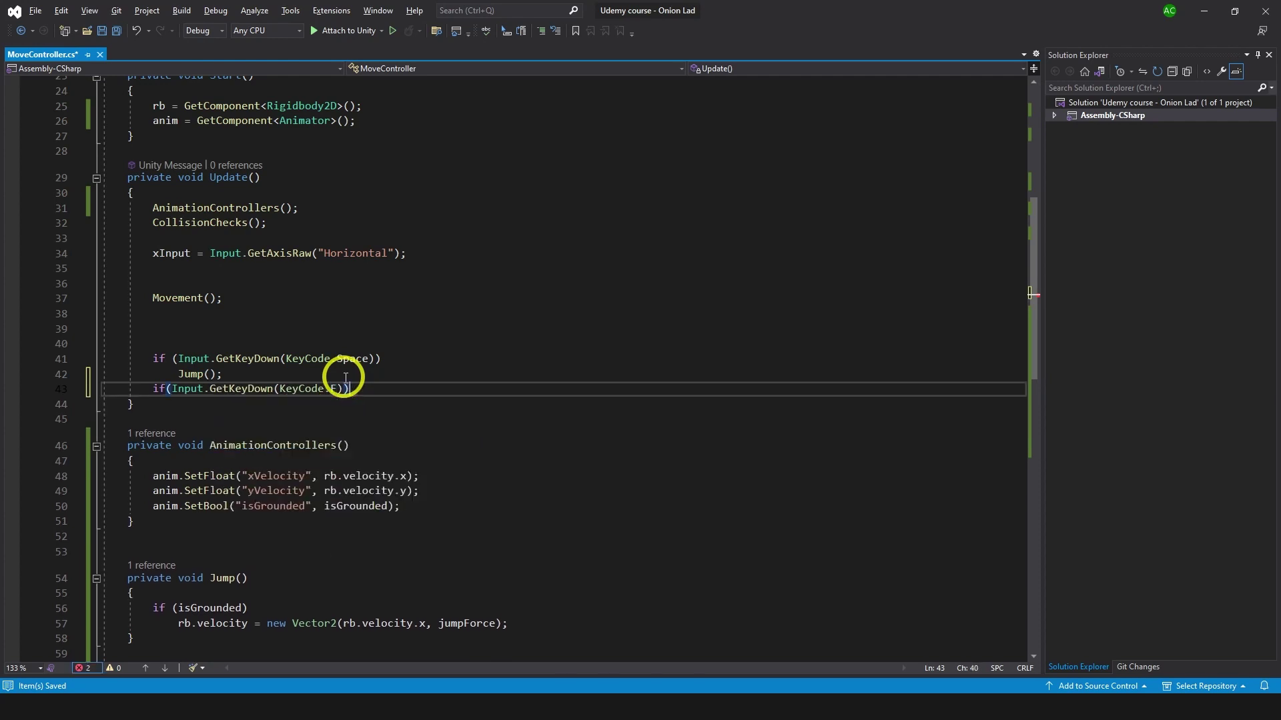
pyautogui.press('Return')
pyautogui.write('Flip();')
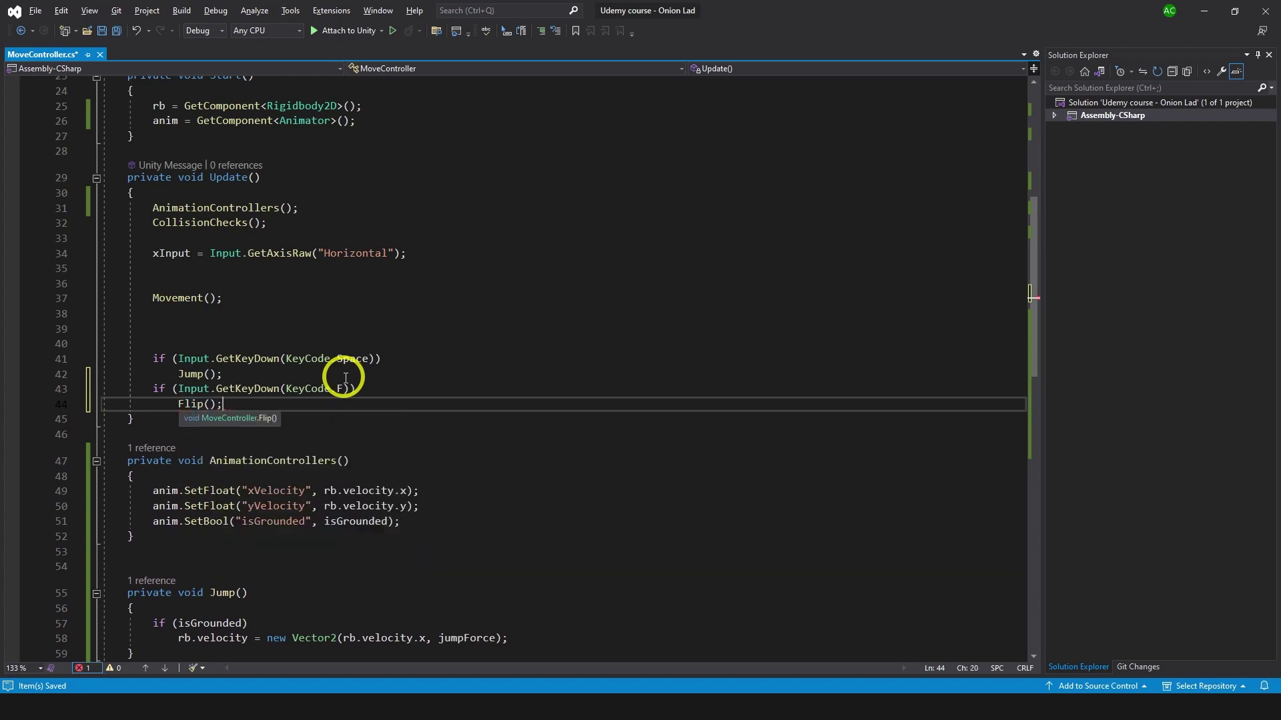
pyautogui.hotkey('ctrl', 's')
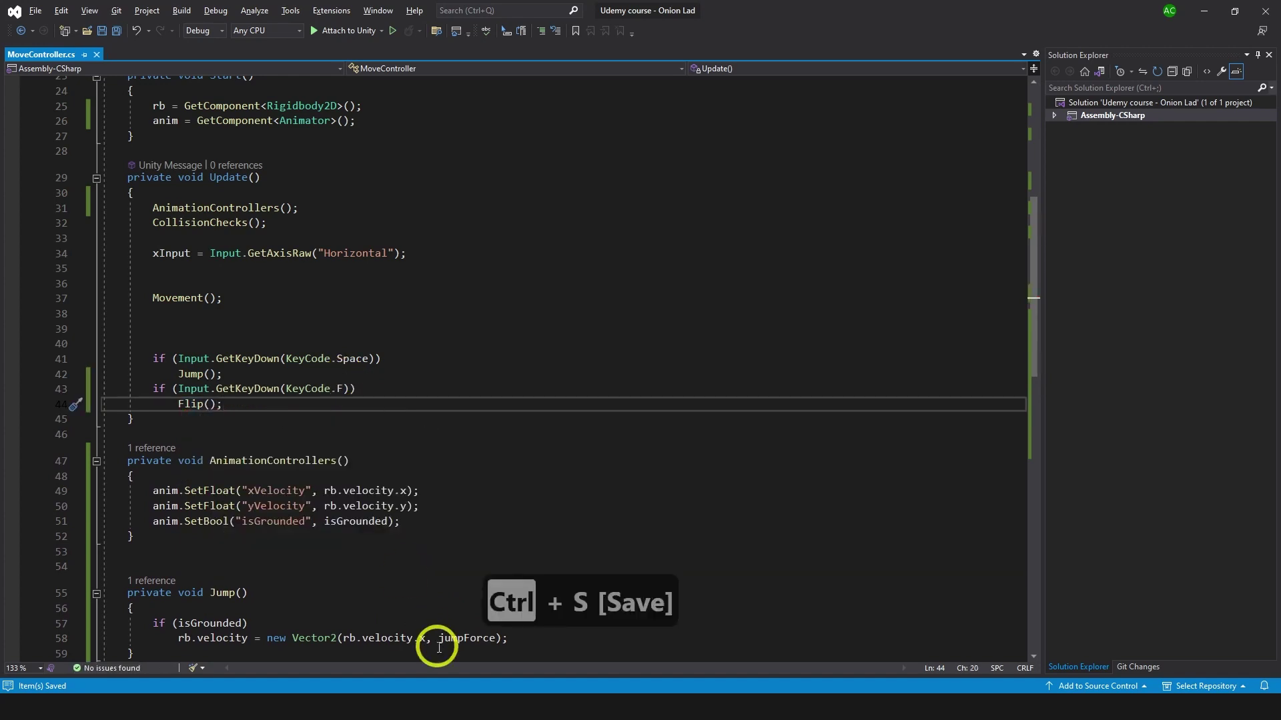
# Play the game, walking left and right, to confirm the player turns between 0 and 180 degrees.
pyautogui.click(440, 651)
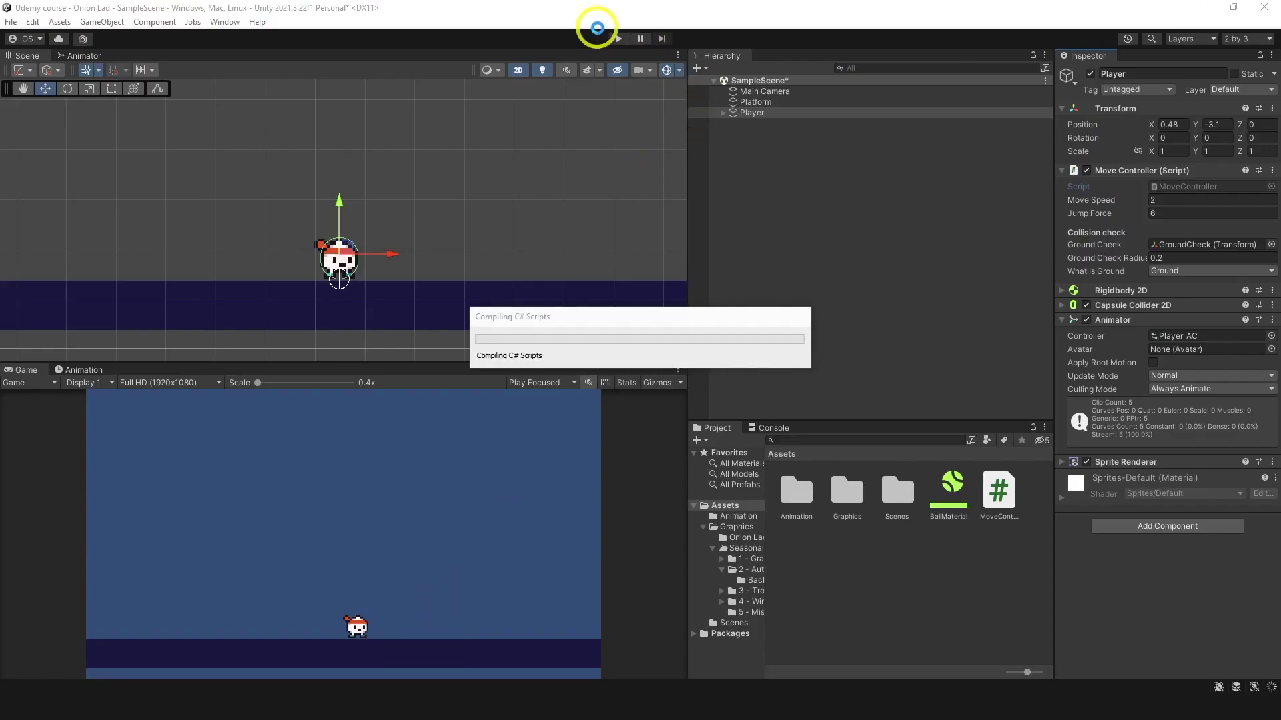
pyautogui.click(618, 38)
pyautogui.press('Left')
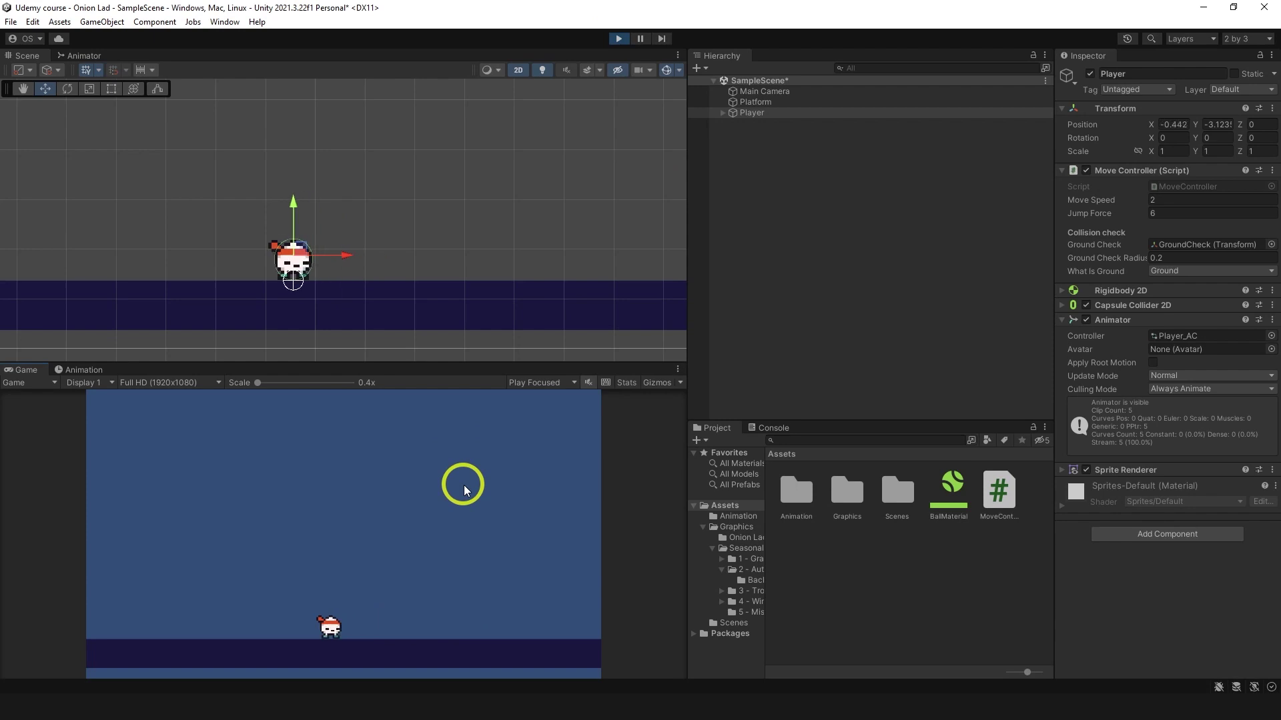
pyautogui.press('Left')
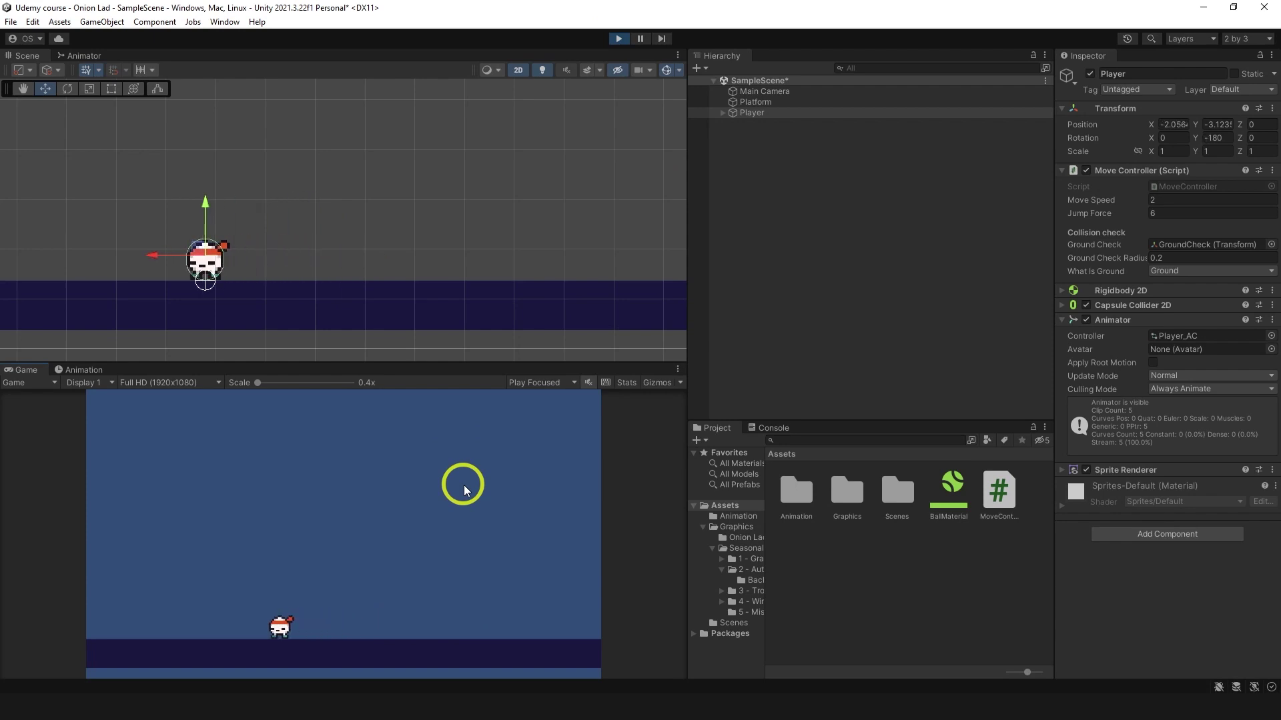
pyautogui.press('Right')
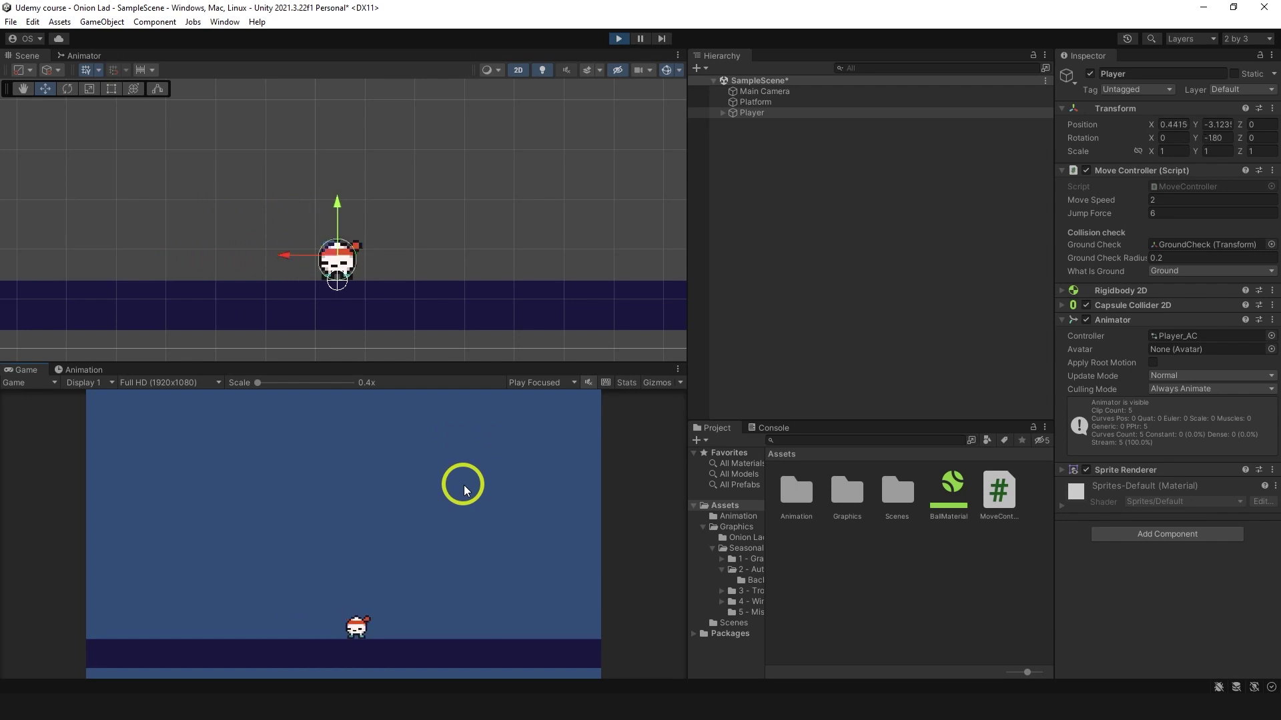
pyautogui.press('Left')
pyautogui.press('Left')
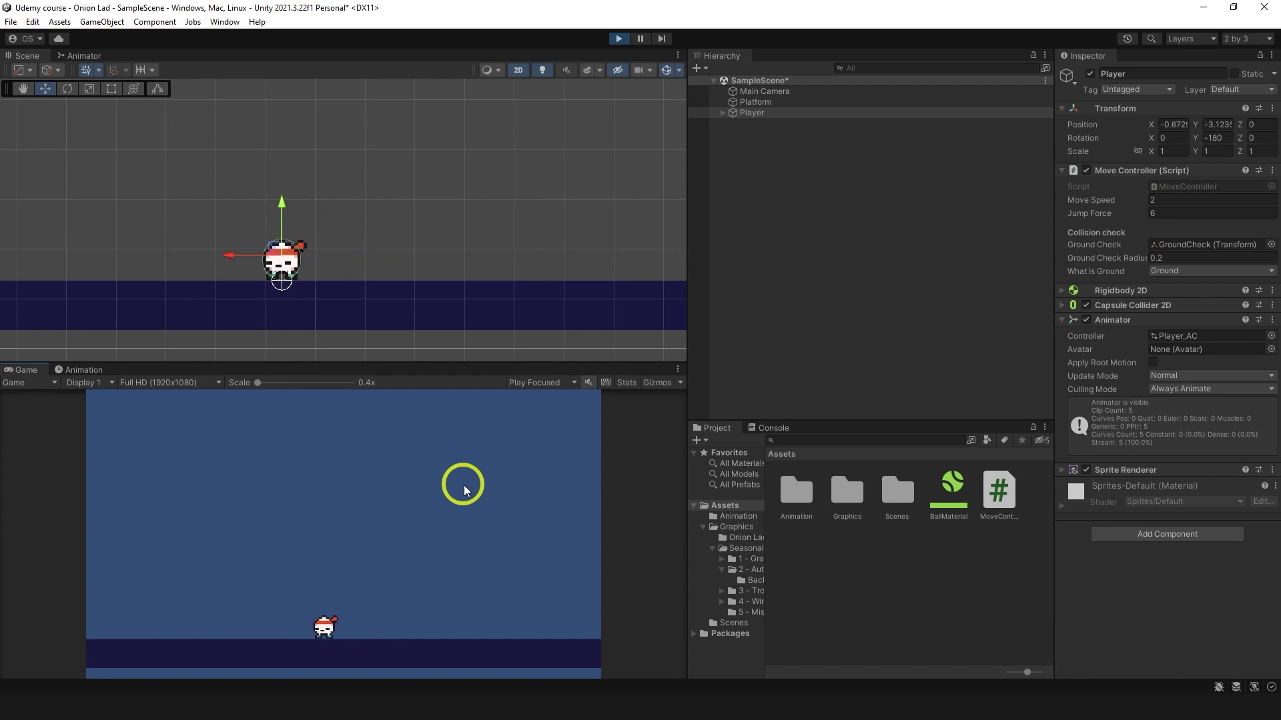
pyautogui.press('Left')
pyautogui.press('Right')
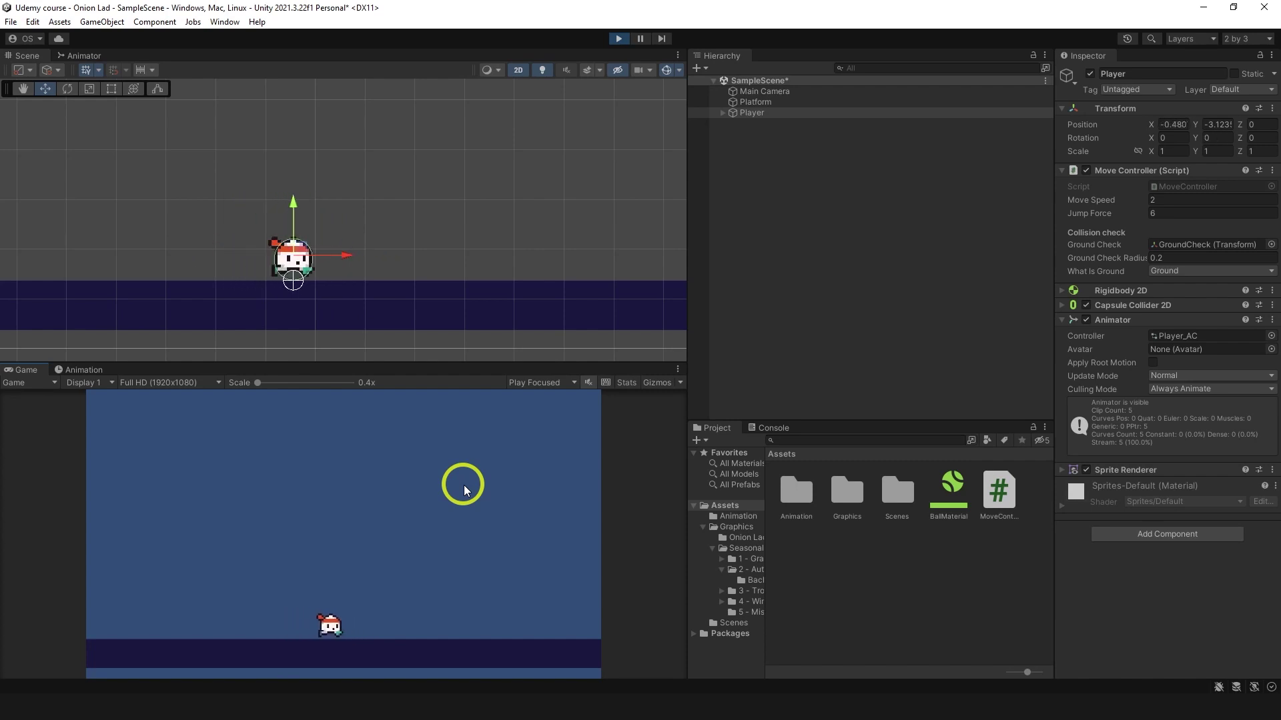
pyautogui.press('Left')
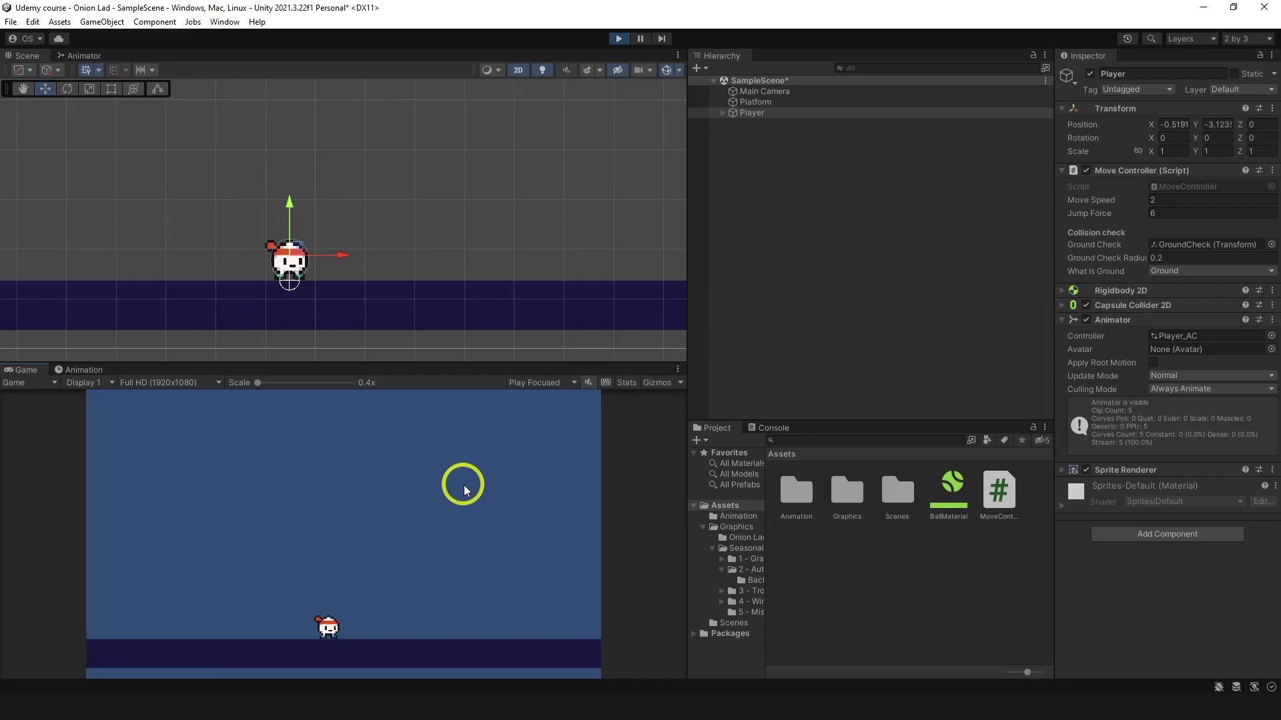
pyautogui.moveTo(418, 574)
pyautogui.mouseDown()
pyautogui.moveTo(211, 586)
pyautogui.moveTo(297, 603)
pyautogui.mouseUp()
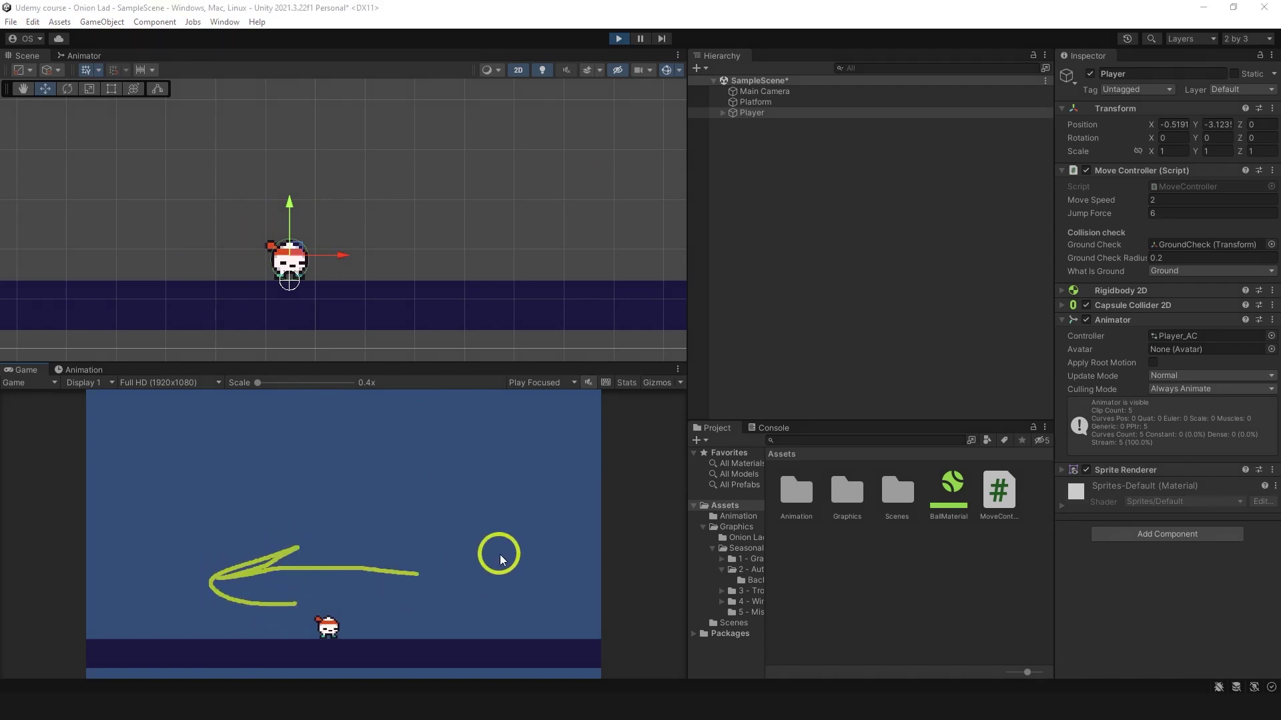
# Stop Play mode; start FlipController with 'if (rb.velocity.x < 0 && facingRight) Flip();'.
pyautogui.hotkey('ctrl', 'p')
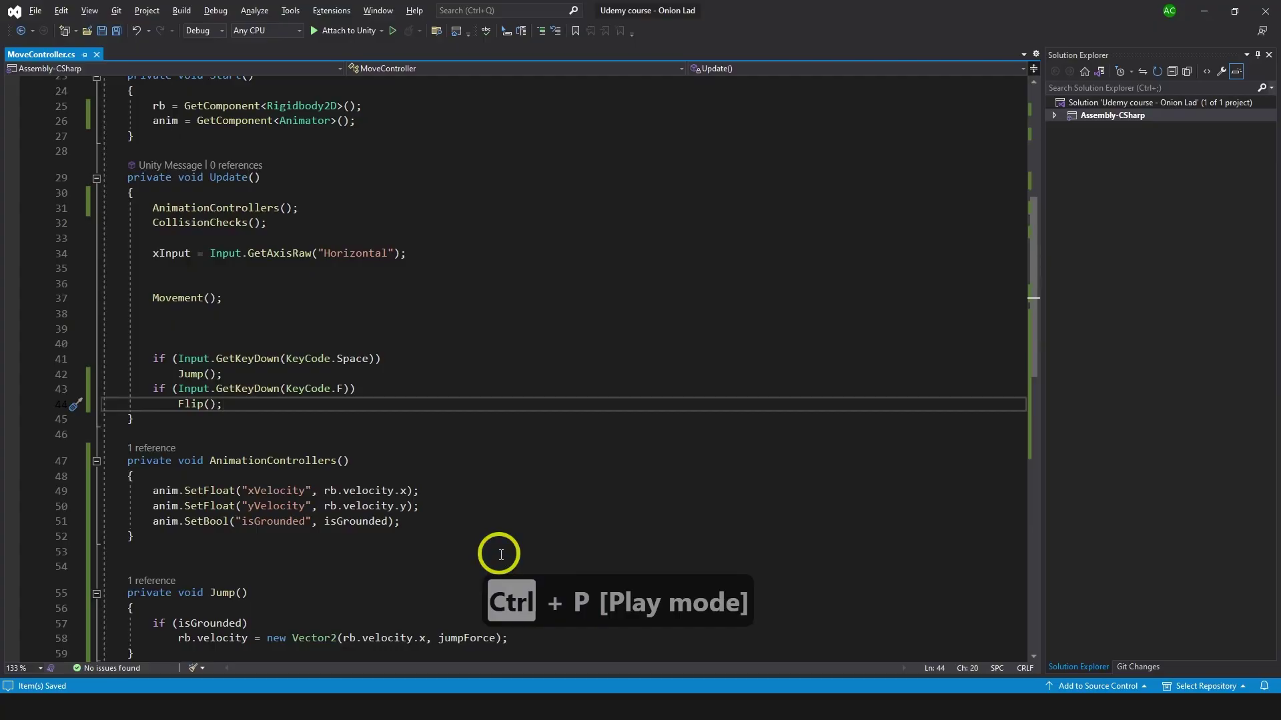
pyautogui.scroll(-2, 343, 423)
pyautogui.scroll(-4, 297, 352)
pyautogui.scroll(-3, 293, 345)
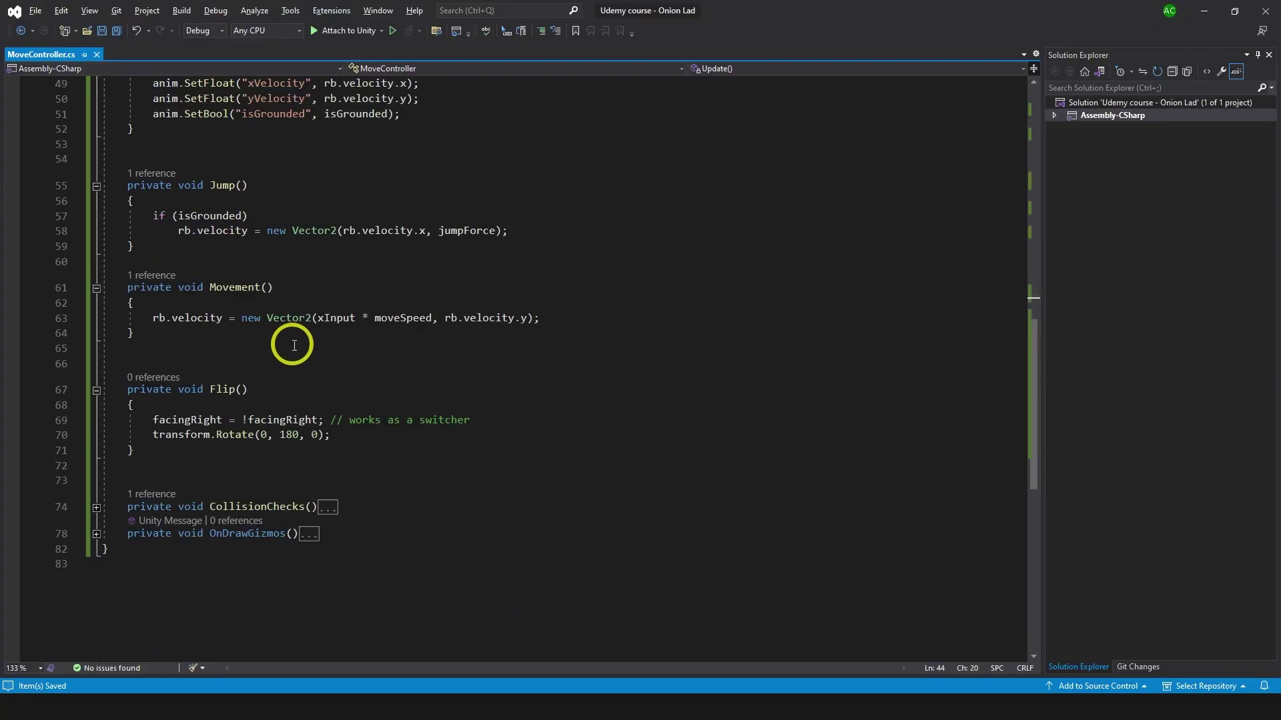
pyautogui.click(234, 350)
pyautogui.press('Return')
pyautogui.write('private vo')
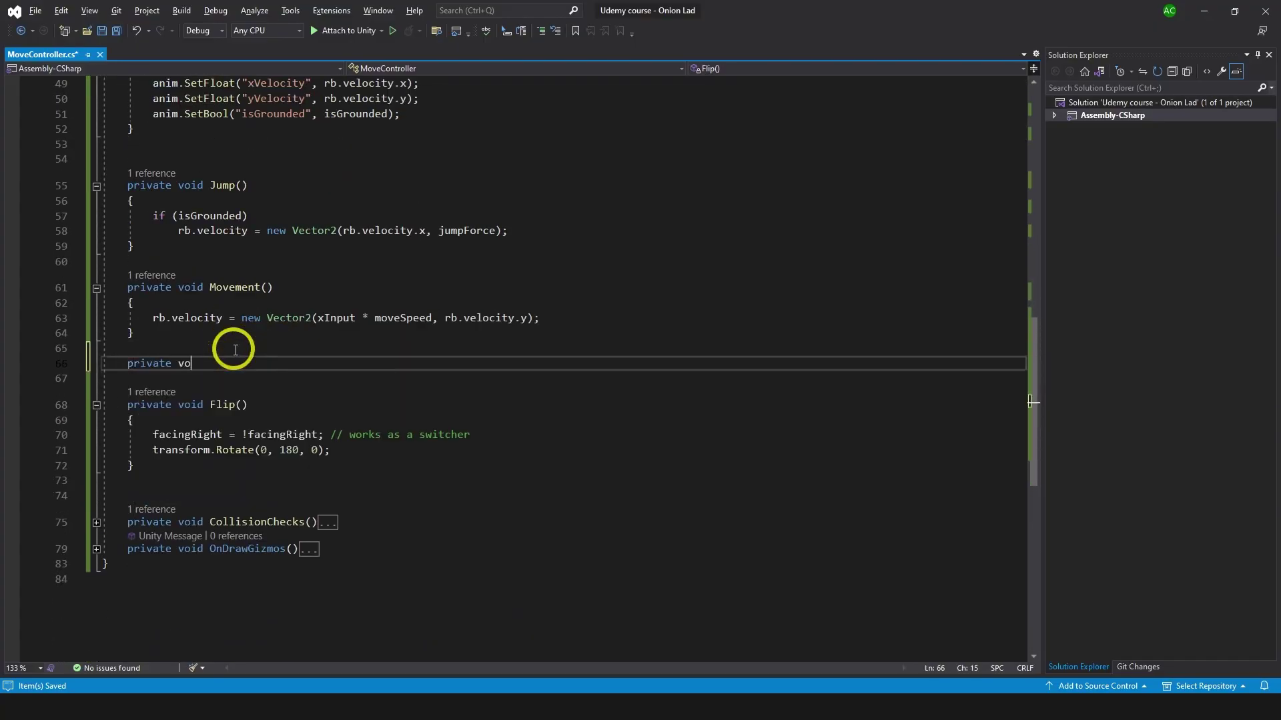
pyautogui.write('id FlipControl')
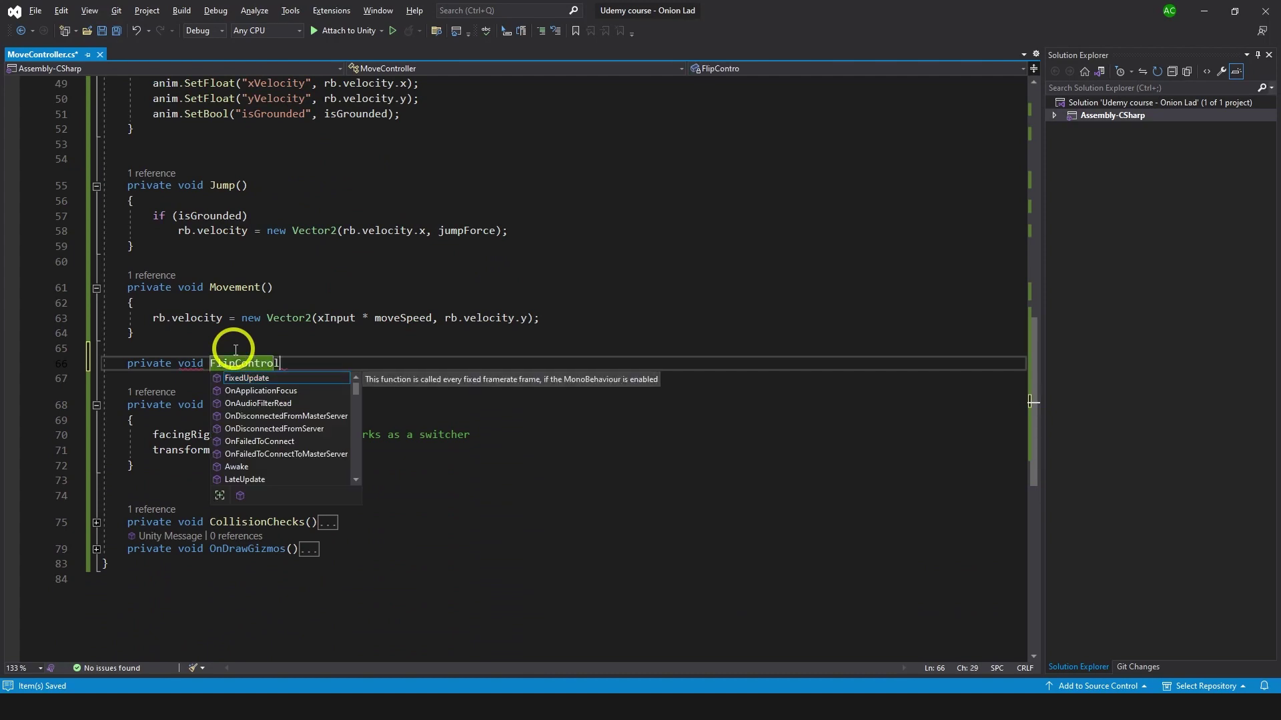
pyautogui.write('ler(')
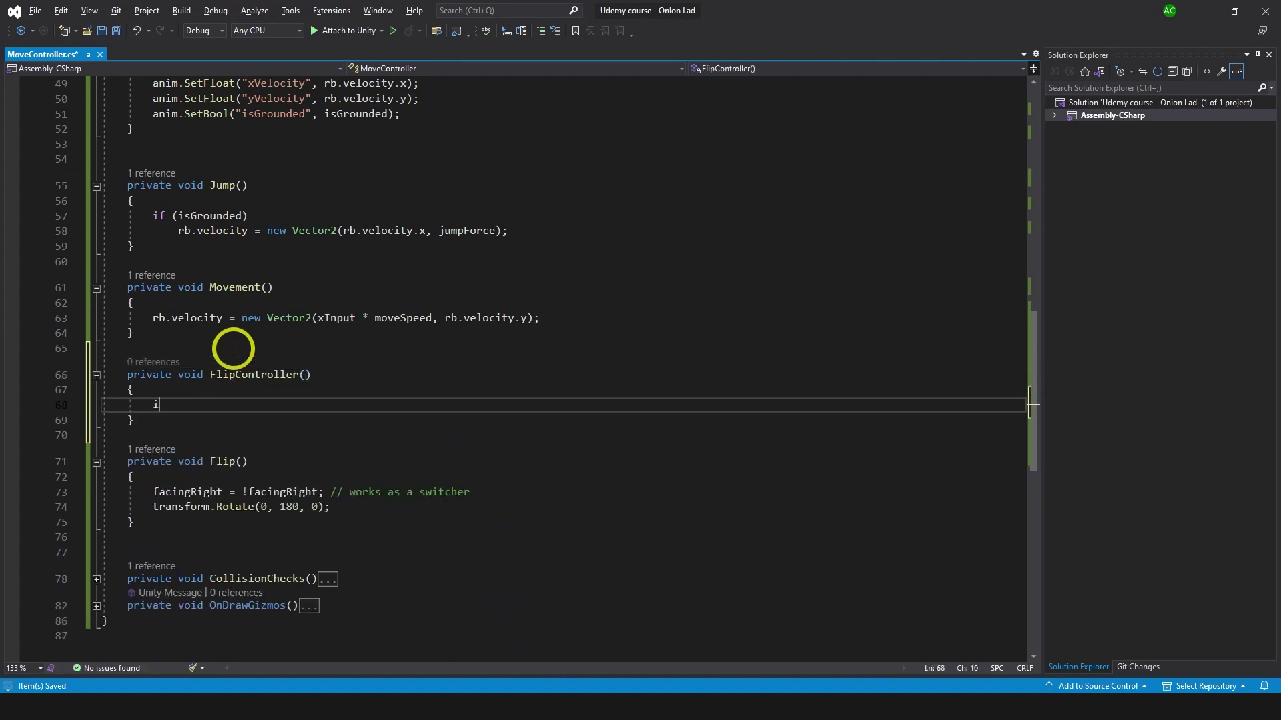
pyautogui.write('f(rb')
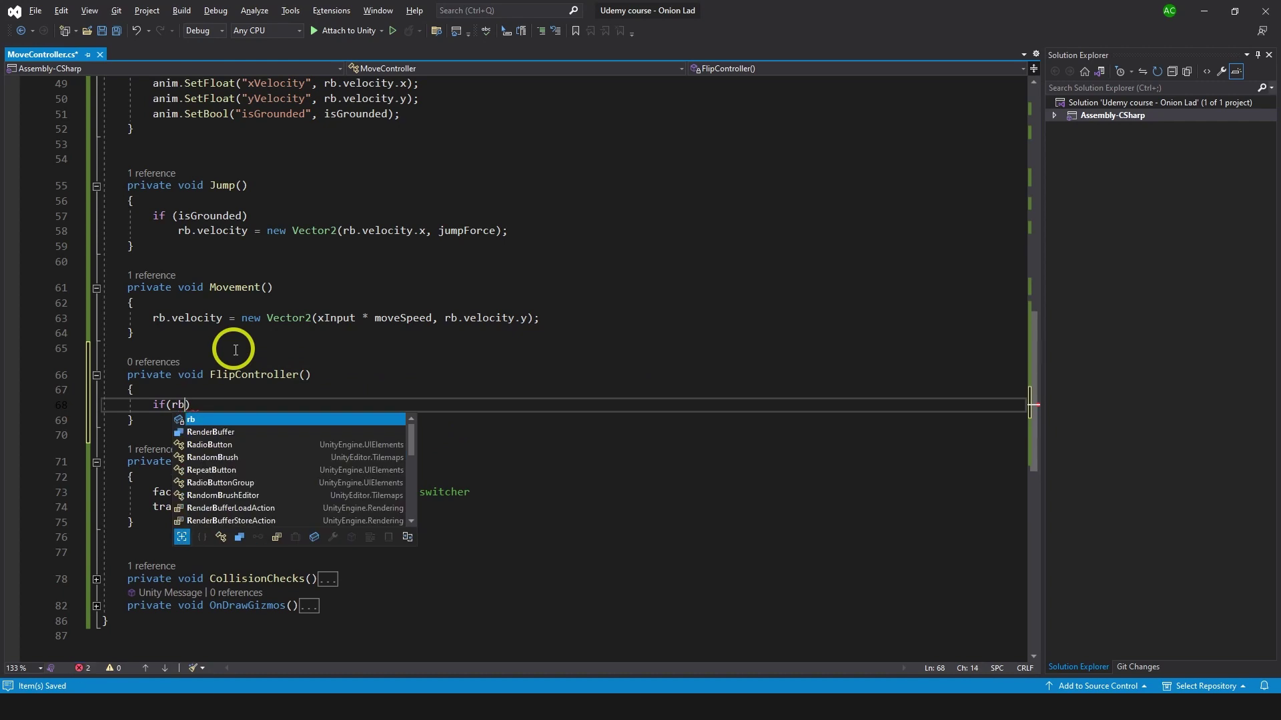
pyautogui.write('.velocity.x < 0 ')
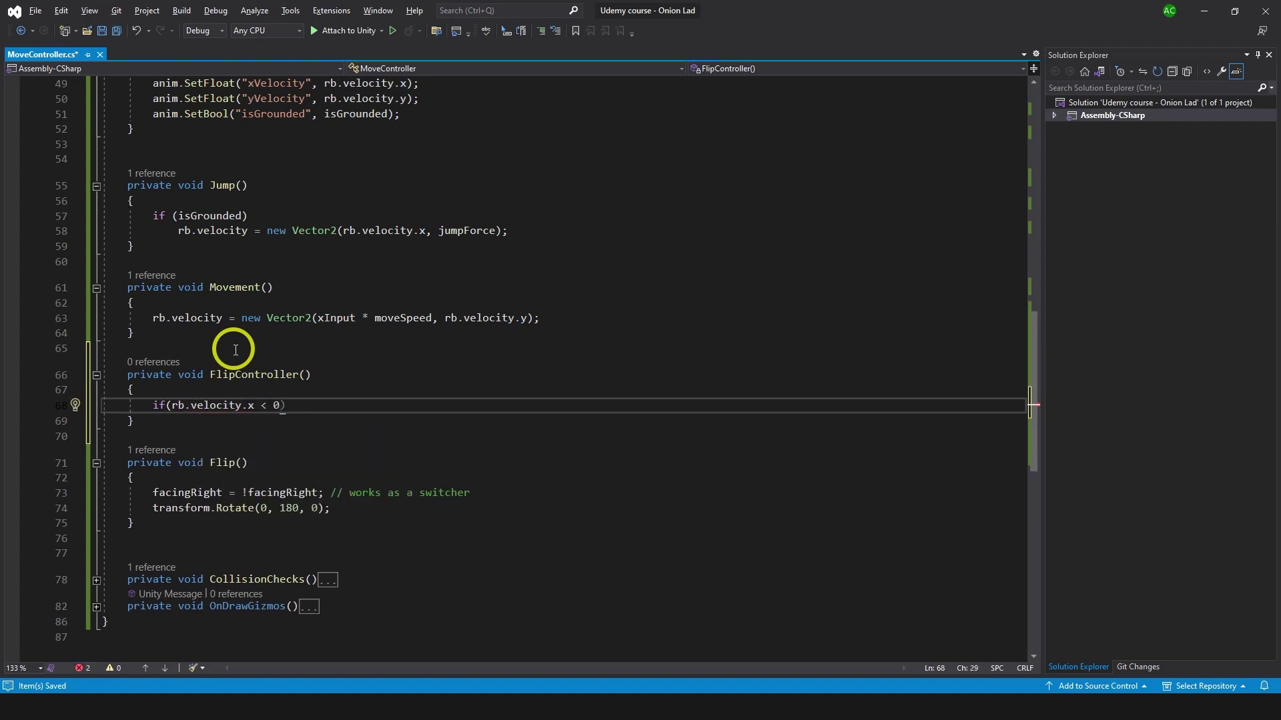
pyautogui.write('&& f')
pyautogui.write('acingRight')
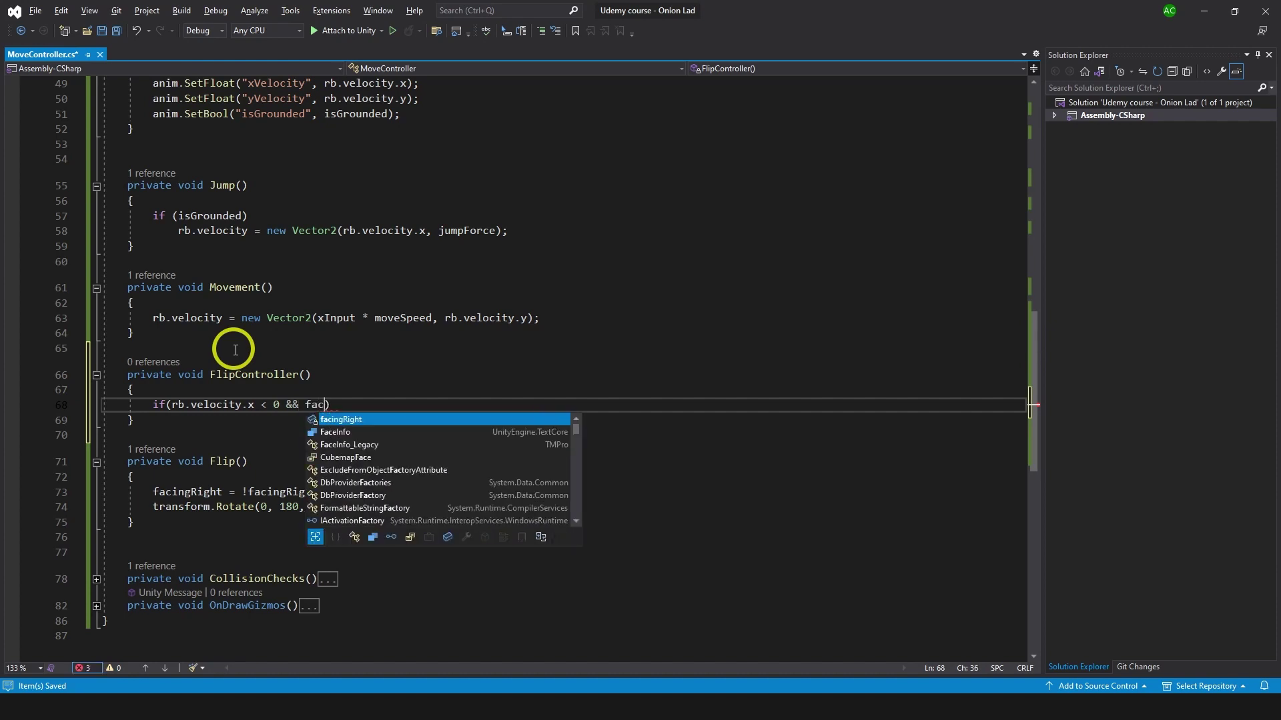
pyautogui.write(' == true')
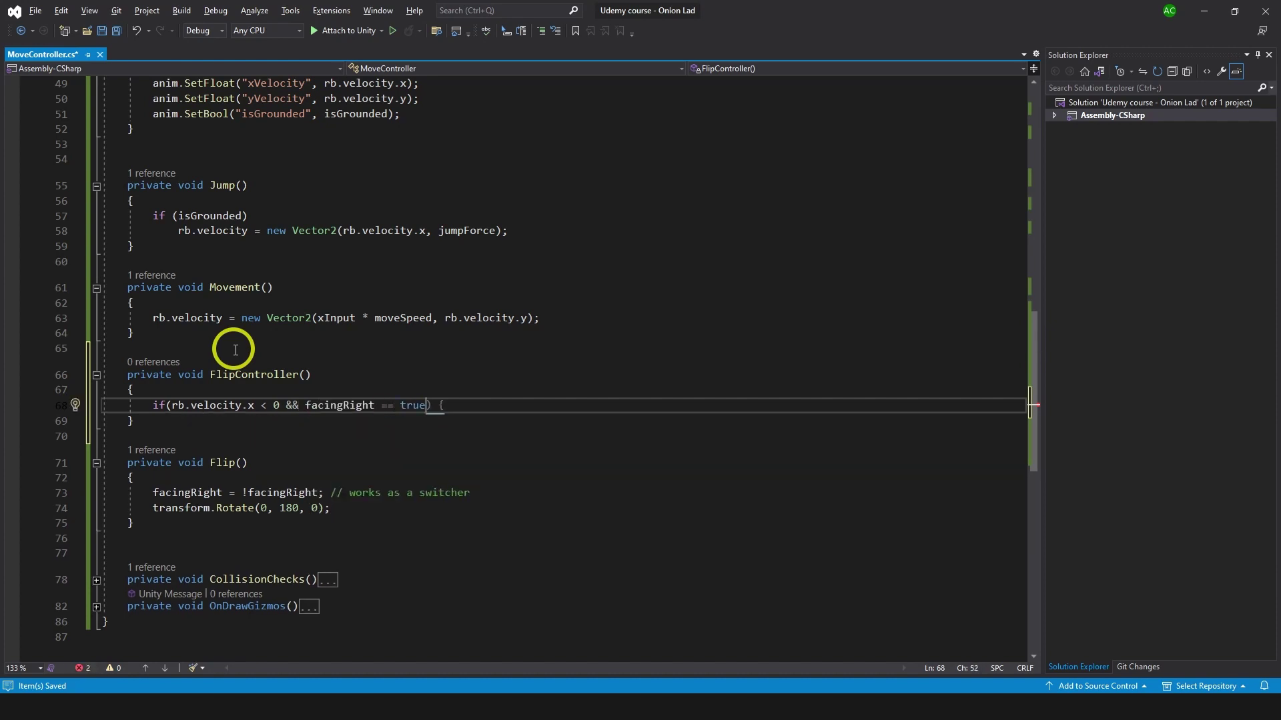
pyautogui.press('BackSpace')
pyautogui.press('BackSpace')
pyautogui.press('BackSpace')
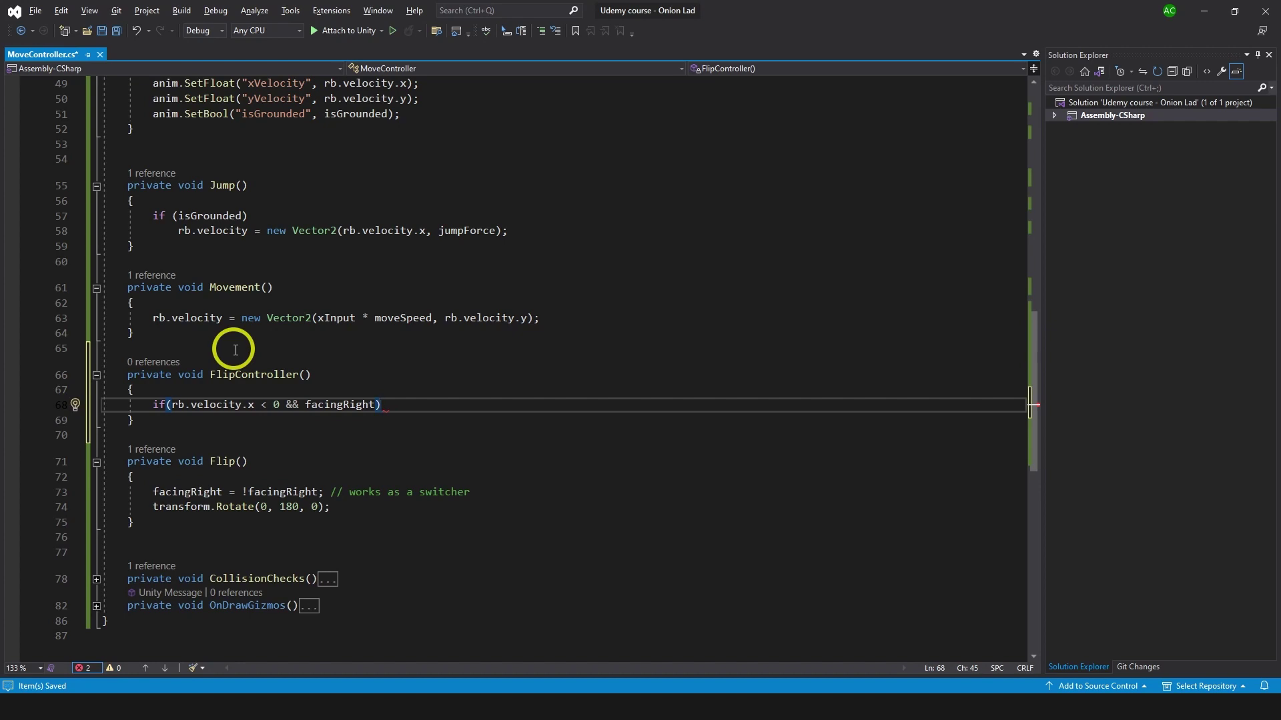
pyautogui.press('Return')
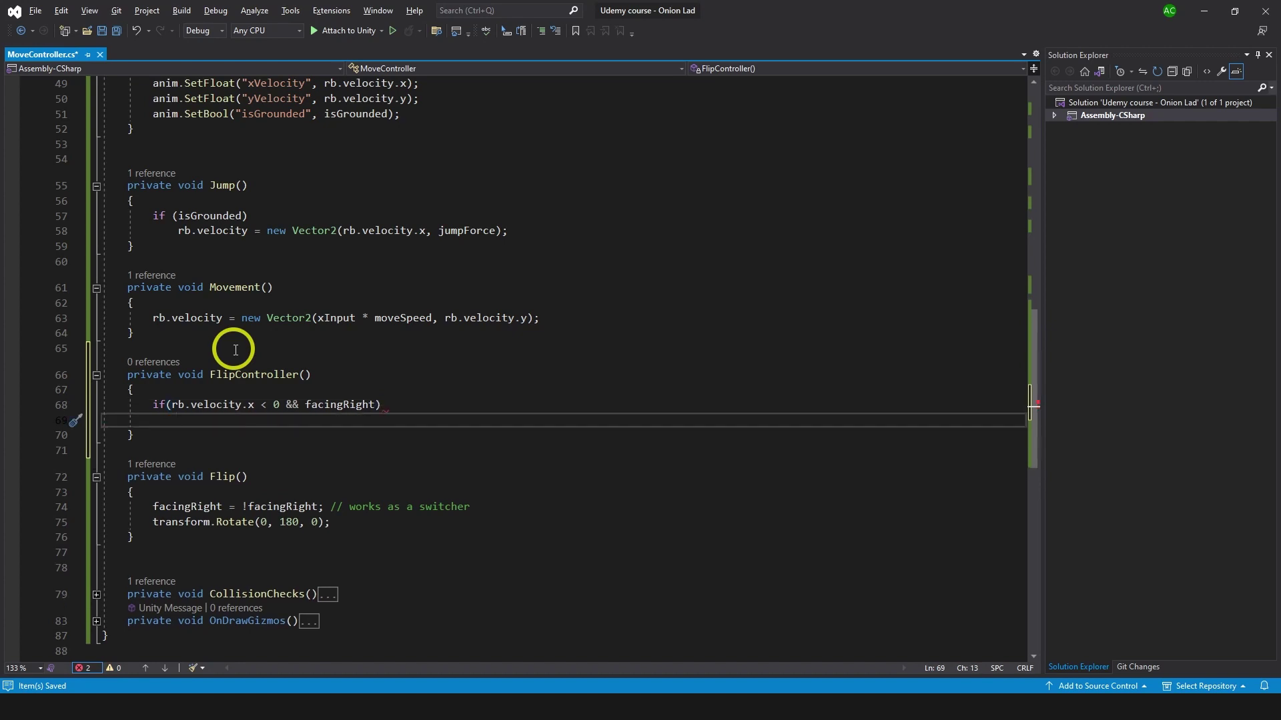
pyautogui.write('Flip();')
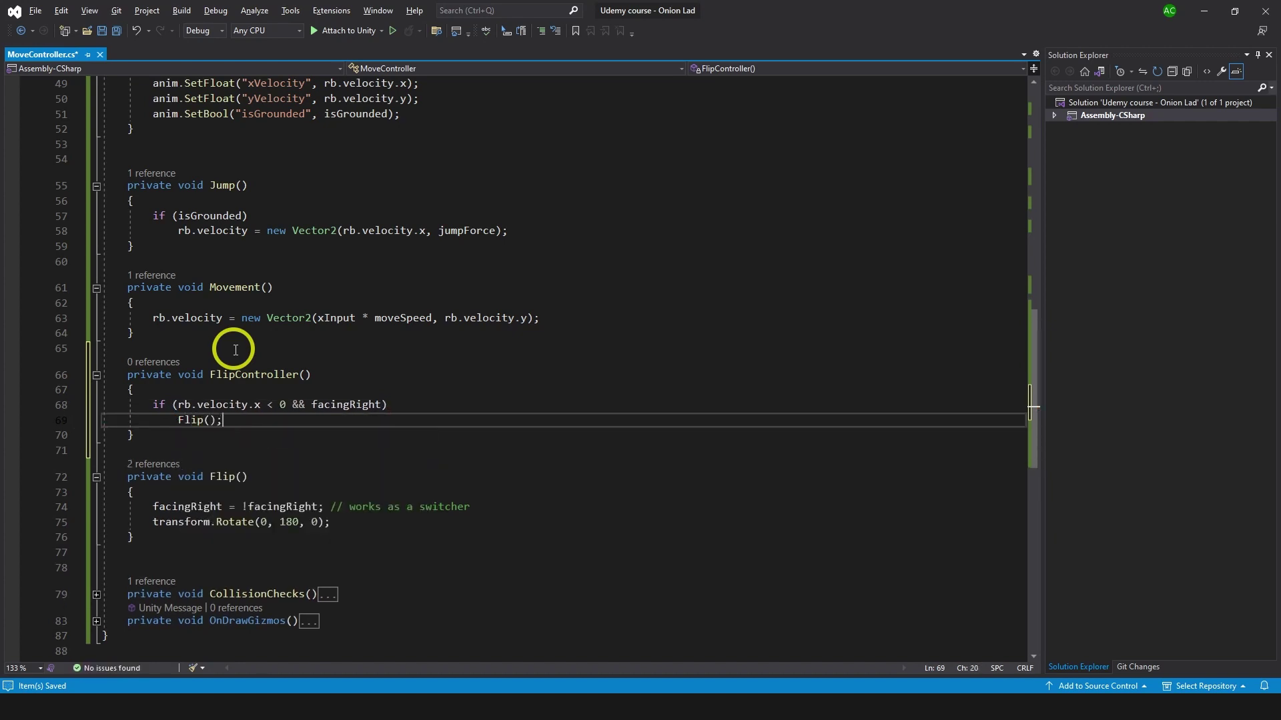
# Add 'else if (rb.velocity.x > 0 && !facingRight) Flip();' to FlipController.
pyautogui.press('Return')
pyautogui.write('else if(r')
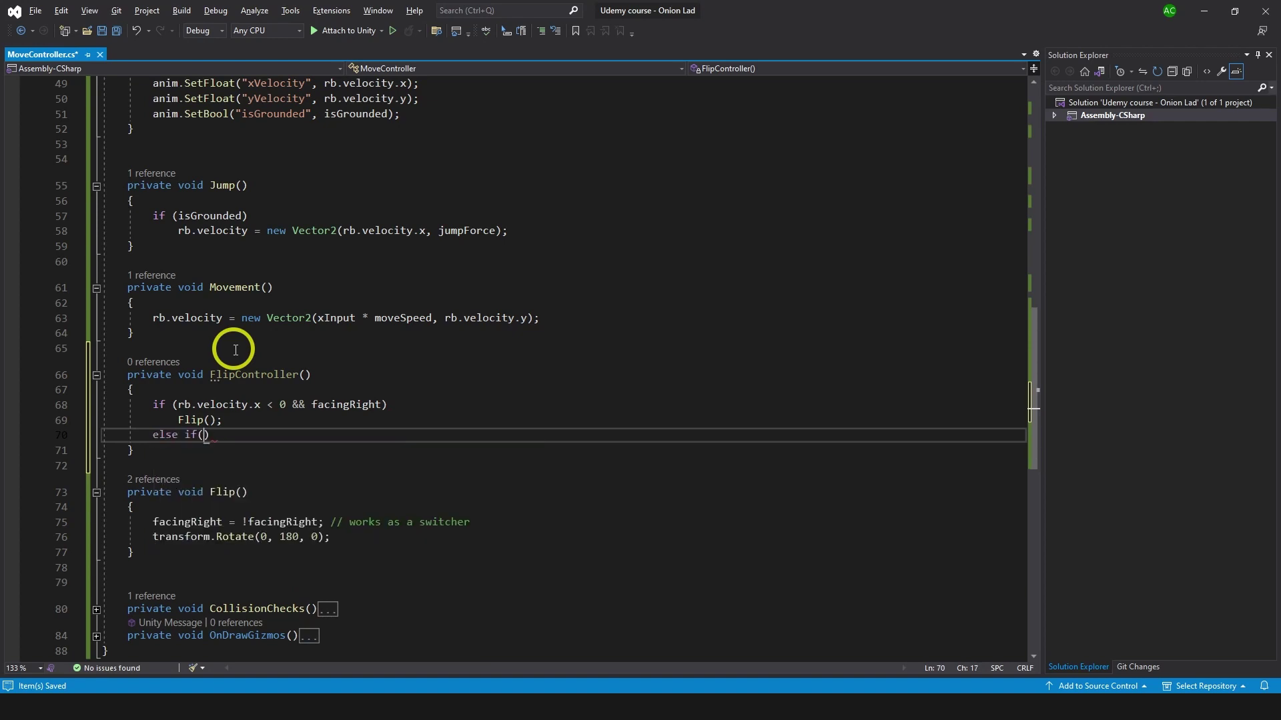
pyautogui.write('b.velocity')
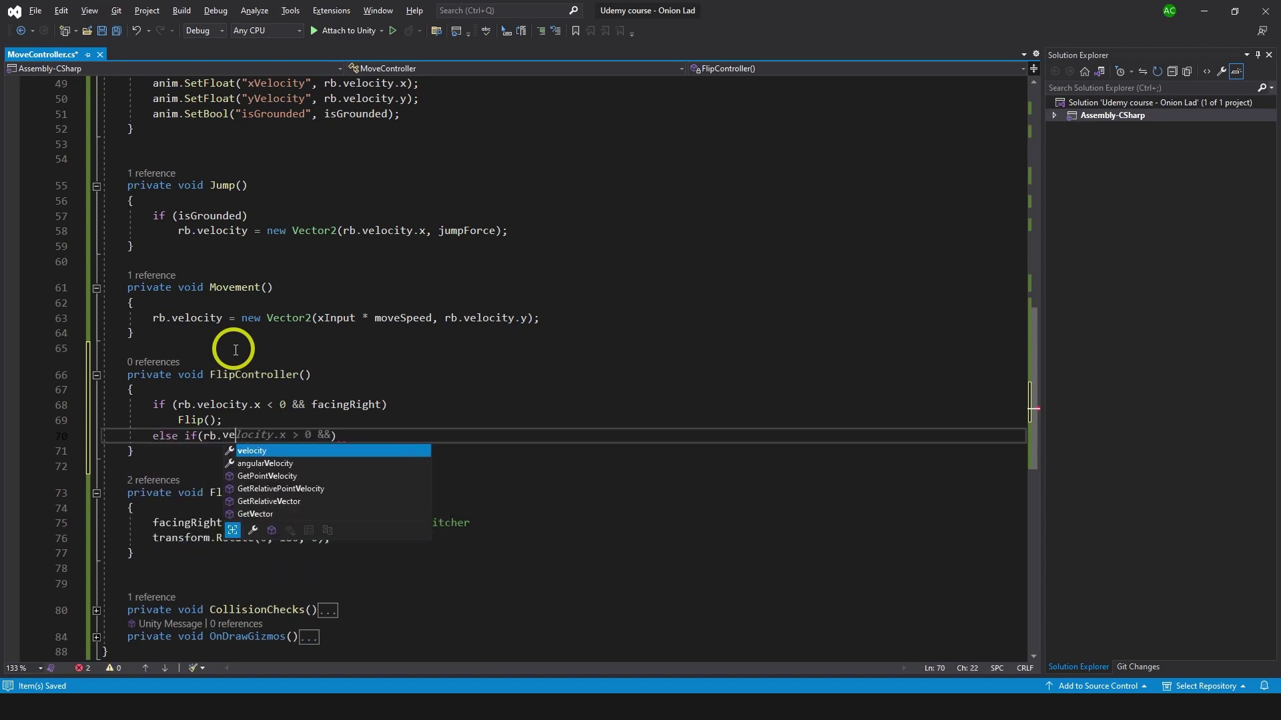
pyautogui.write('.x > 0 ')
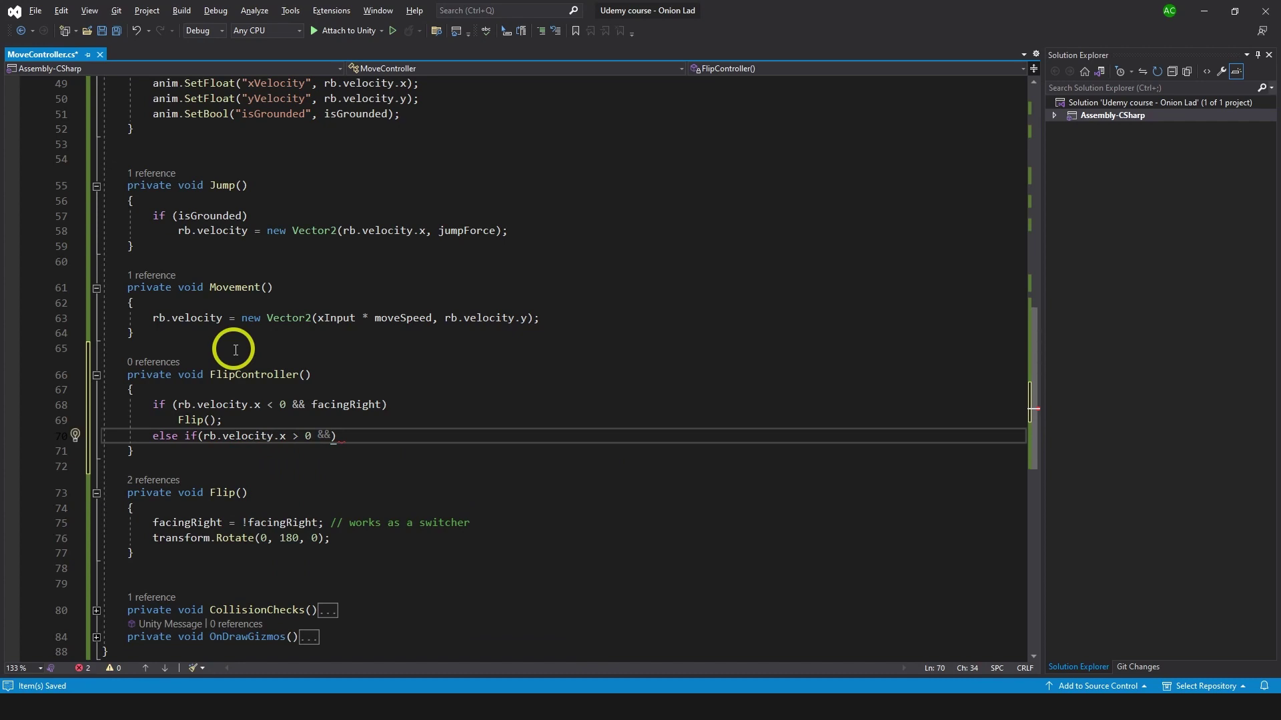
pyautogui.write('&& !f')
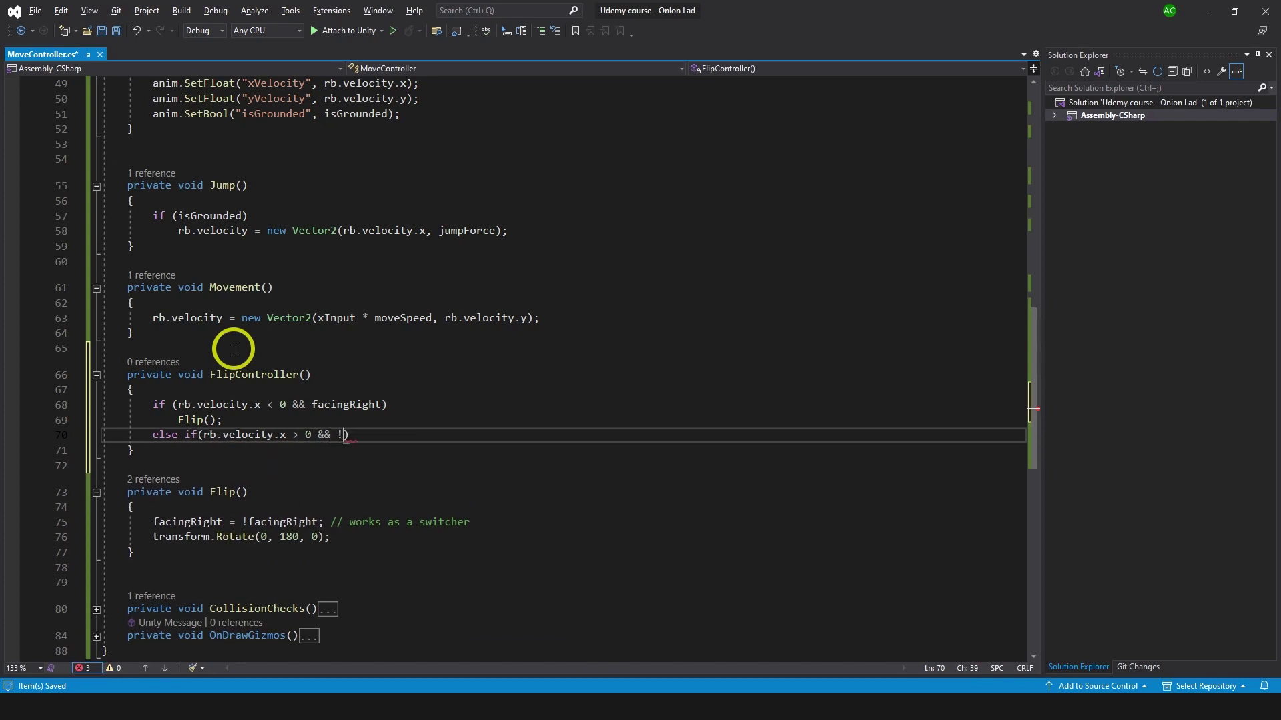
pyautogui.write('acingRight')
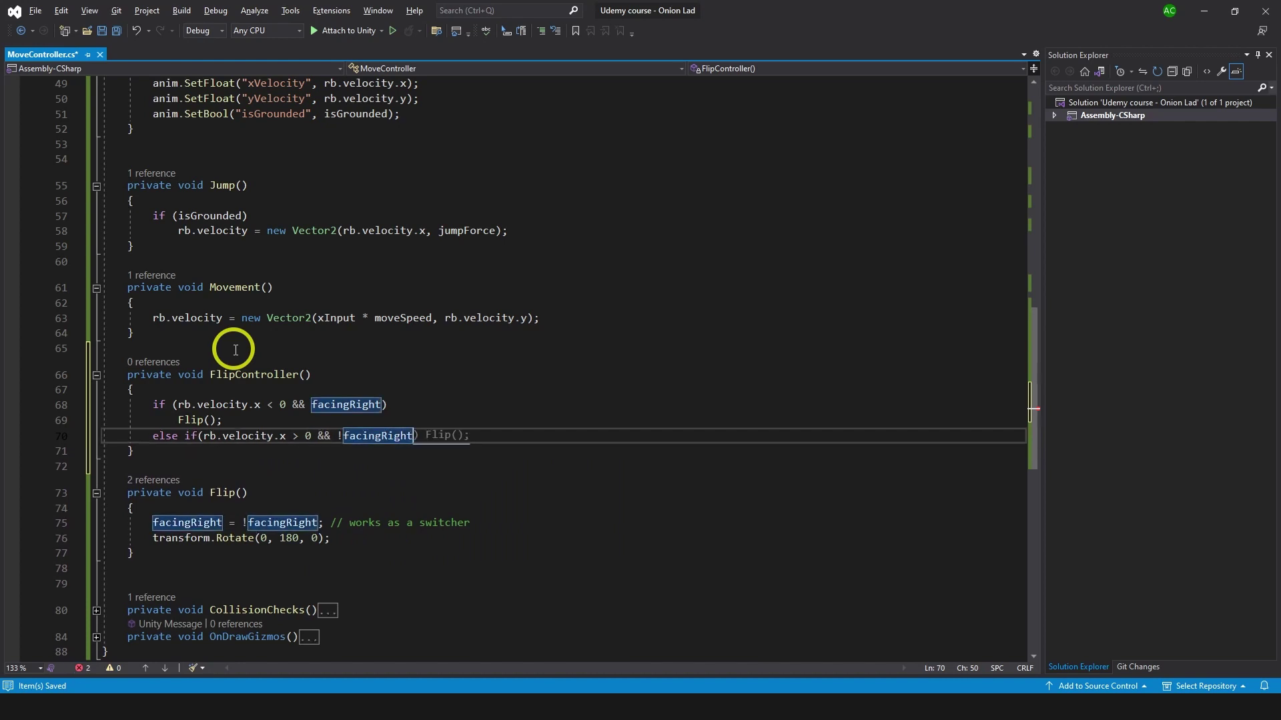
pyautogui.press('BackSpace')
pyautogui.press('BackSpace')
pyautogui.write('facingRight')
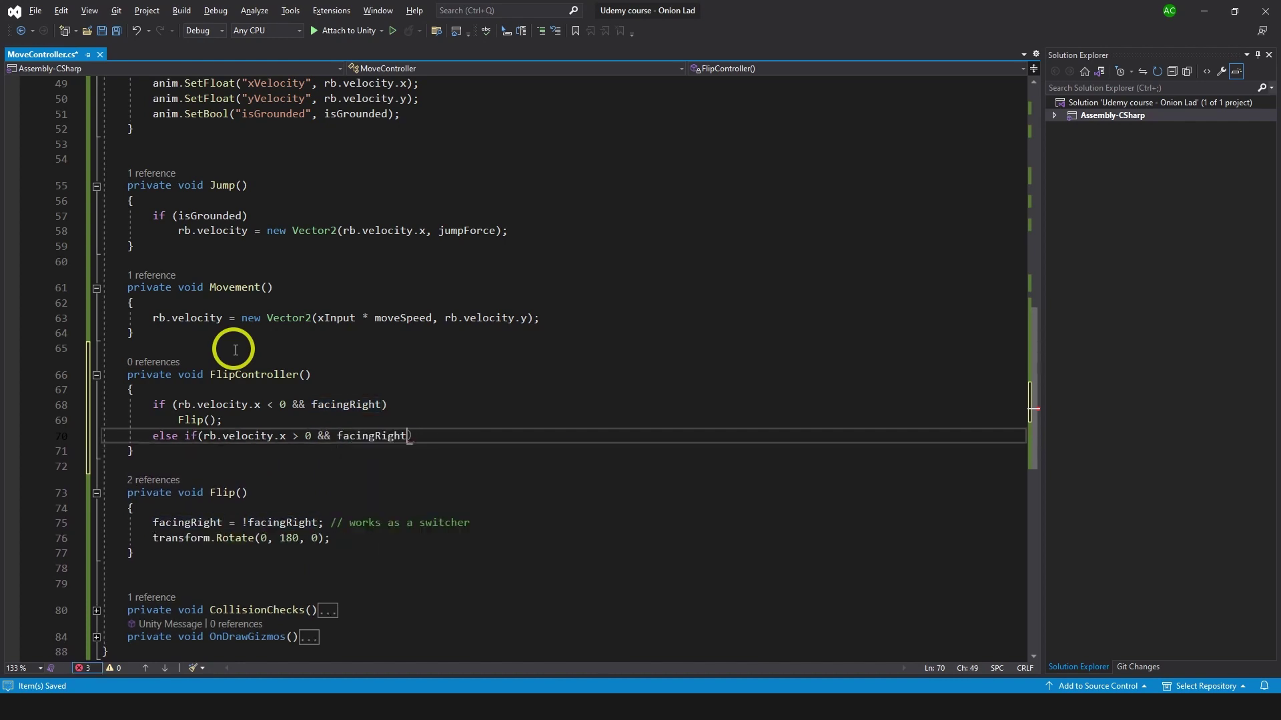
pyautogui.write(' == false')
pyautogui.press('BackSpace')
pyautogui.press('BackSpace')
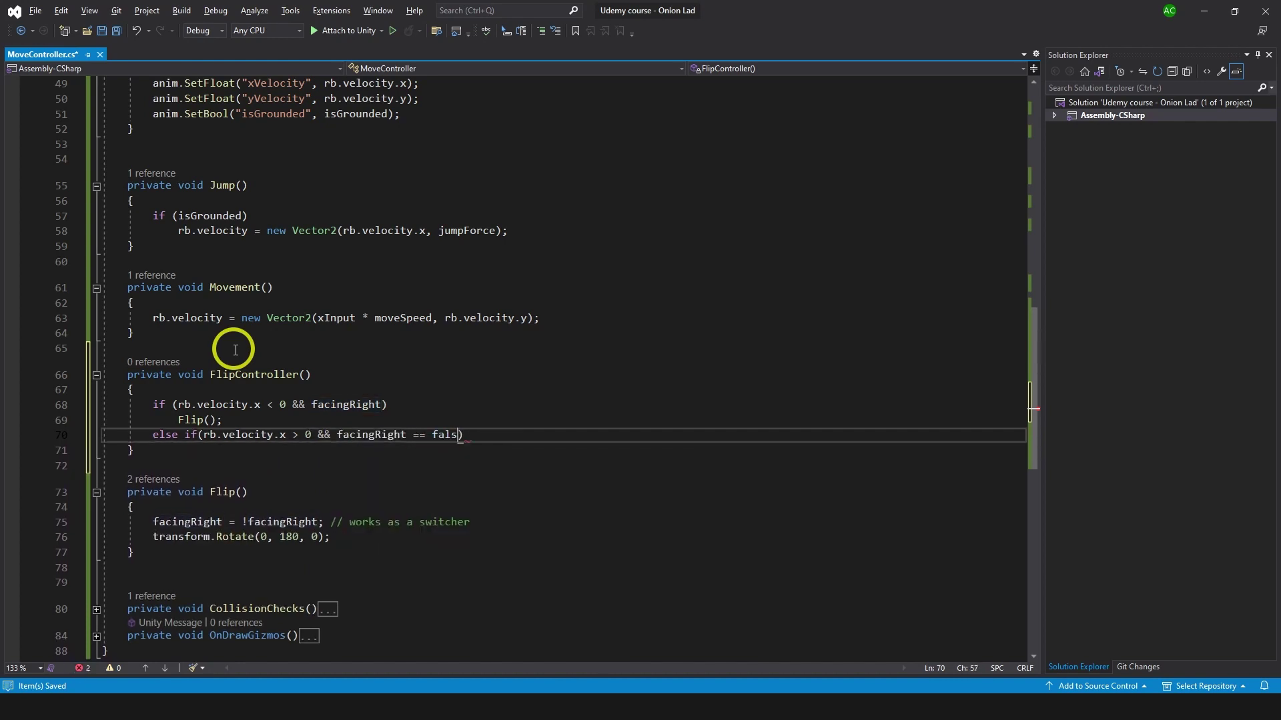
pyautogui.press('BackSpace')
pyautogui.press('BackSpace')
pyautogui.press('BackSpace')
pyautogui.write('!f')
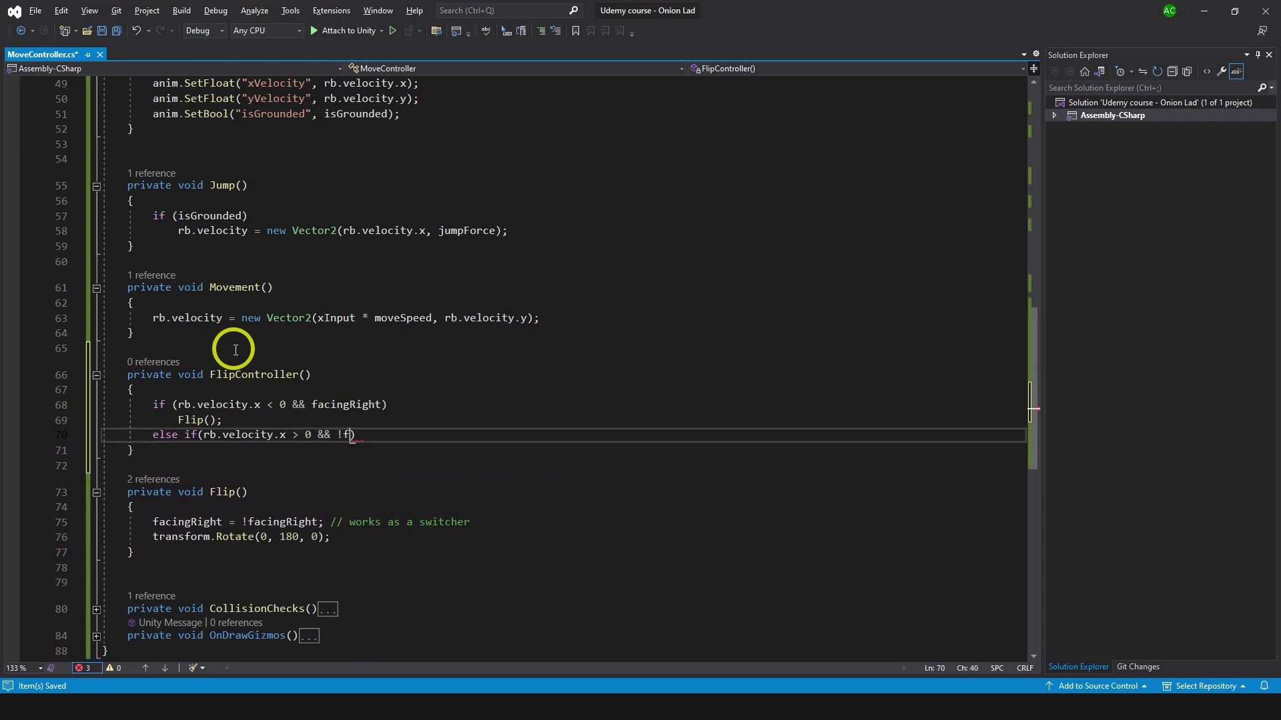
pyautogui.press('Tab')
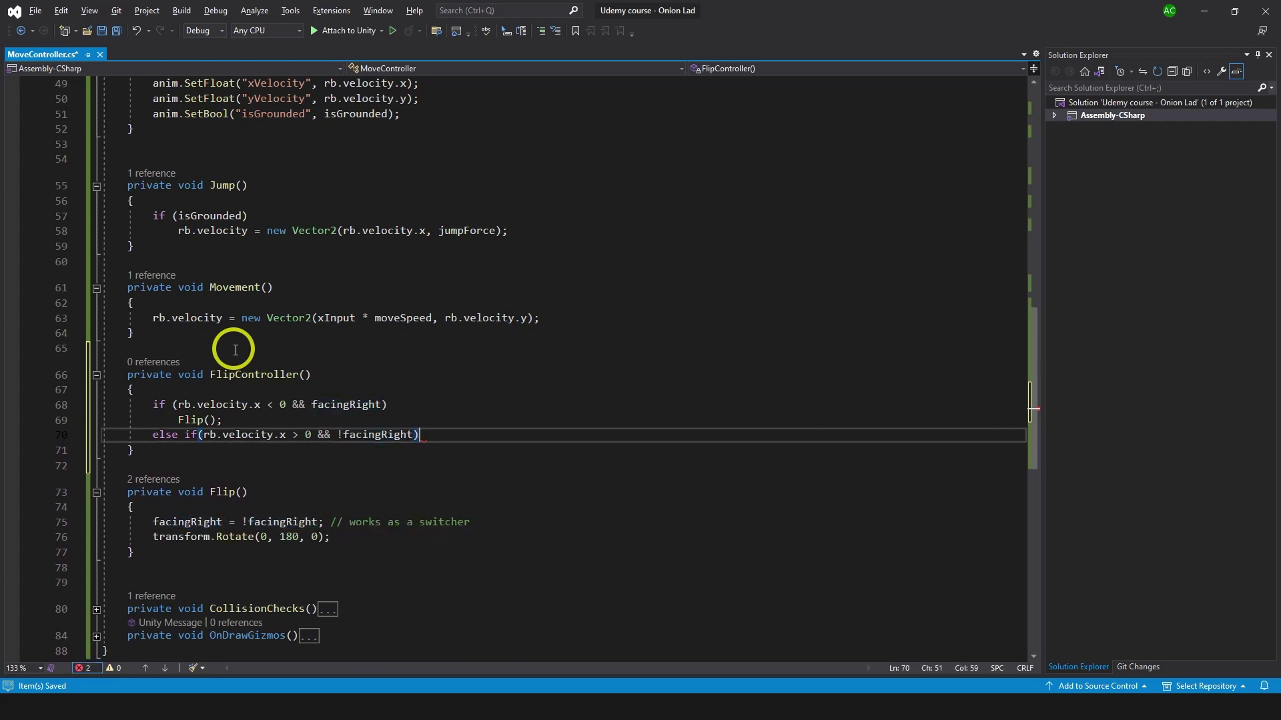
pyautogui.press('Return')
pyautogui.write('Flip();')
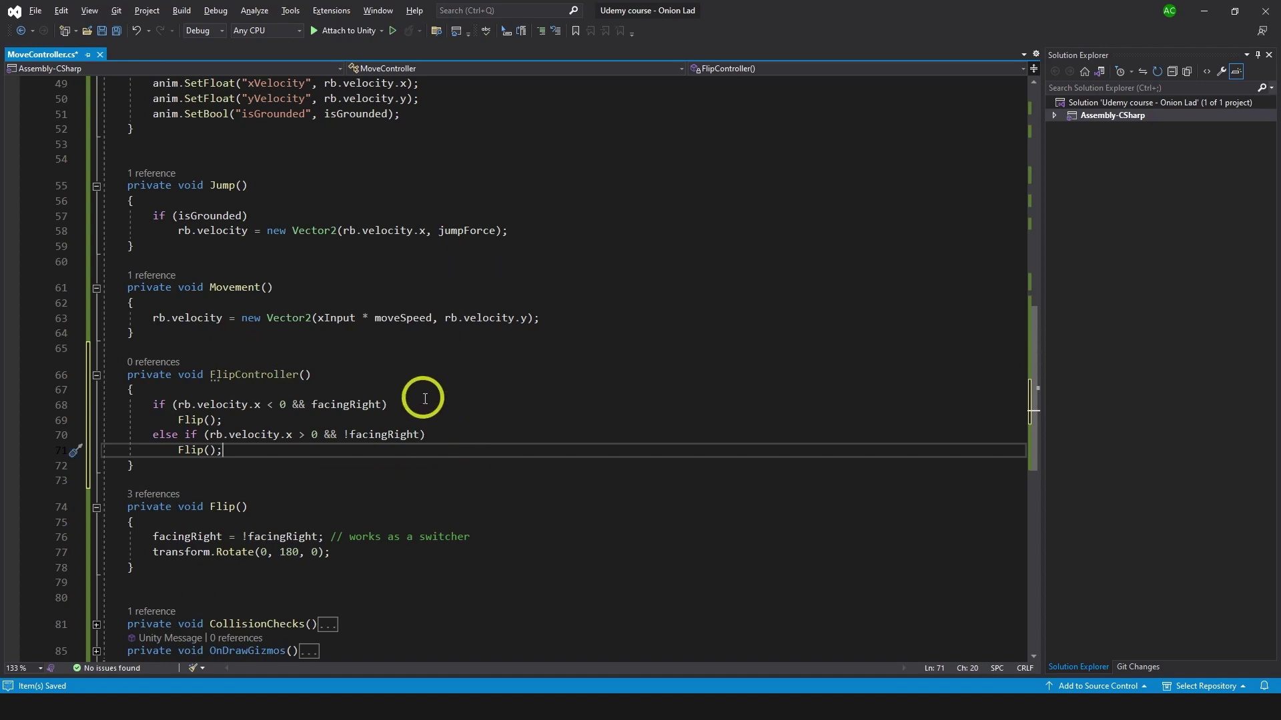
# Replace Update's KeyCode.F Flip check with 'FlipController();' right after CollisionChecks, and save.
pyautogui.hotkey('ctrl', 's')
pyautogui.scroll(2, 224, 377)
pyautogui.scroll(7, 230, 385)
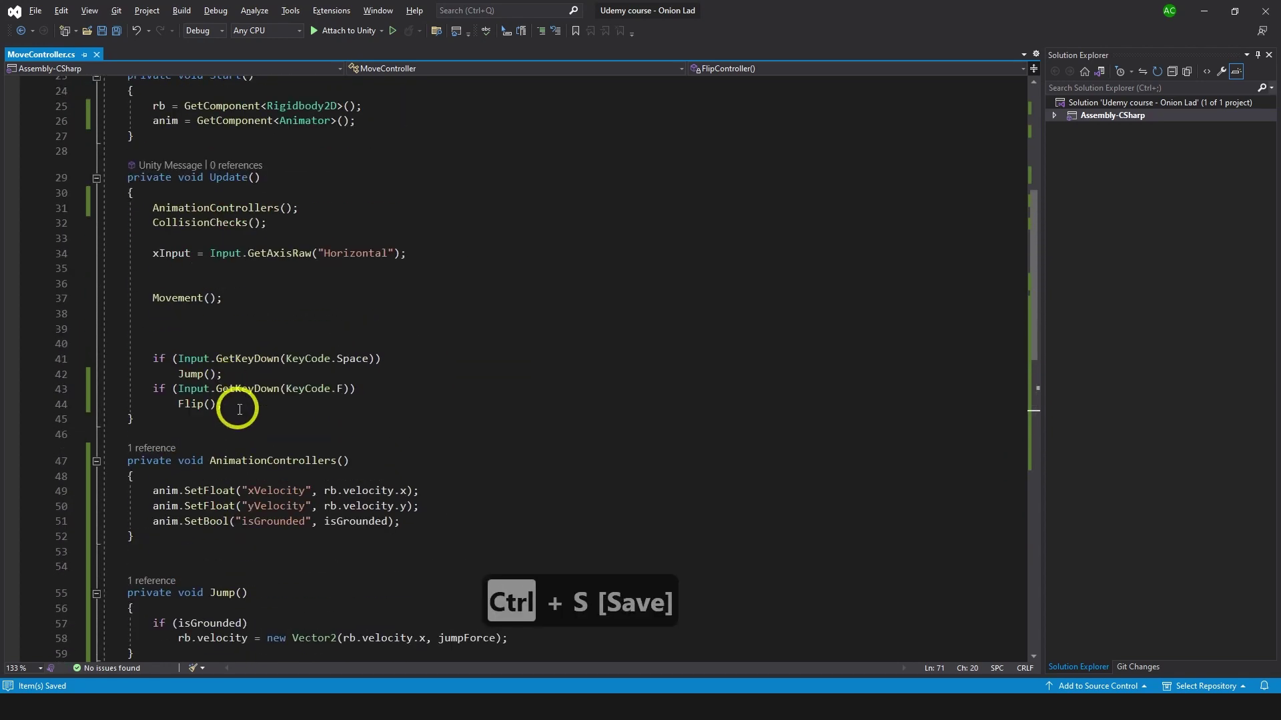
pyautogui.moveTo(189, 402); pyautogui.dragTo(172, 388)
pyautogui.press('BackSpace')
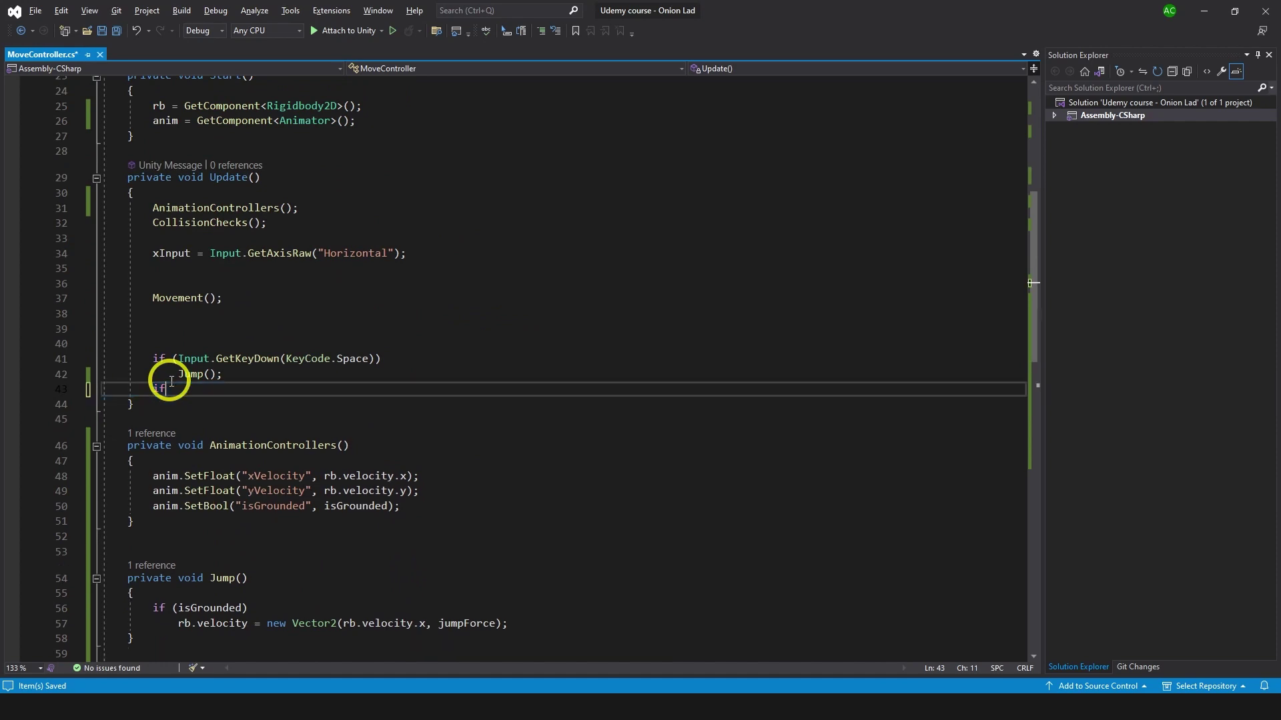
pyautogui.press('Return')
pyautogui.press('Return')
pyautogui.write('FlipController();')
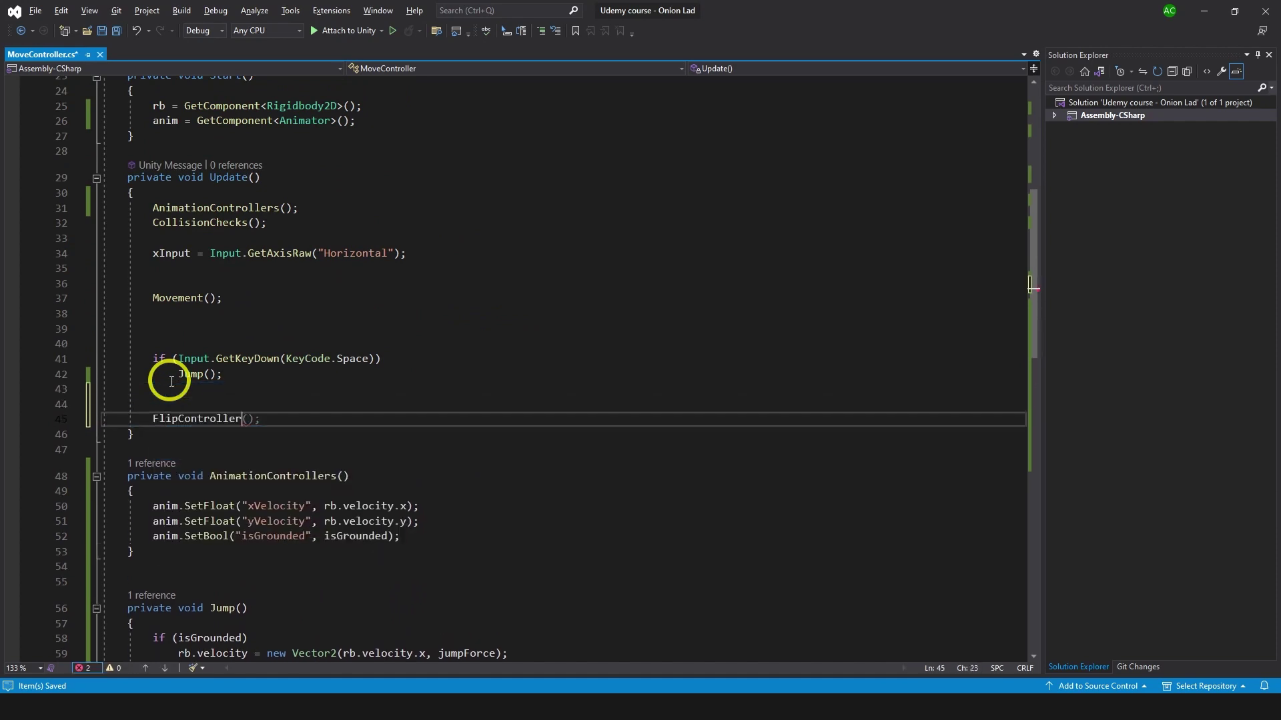
pyautogui.hotkey('ctrl', 's')
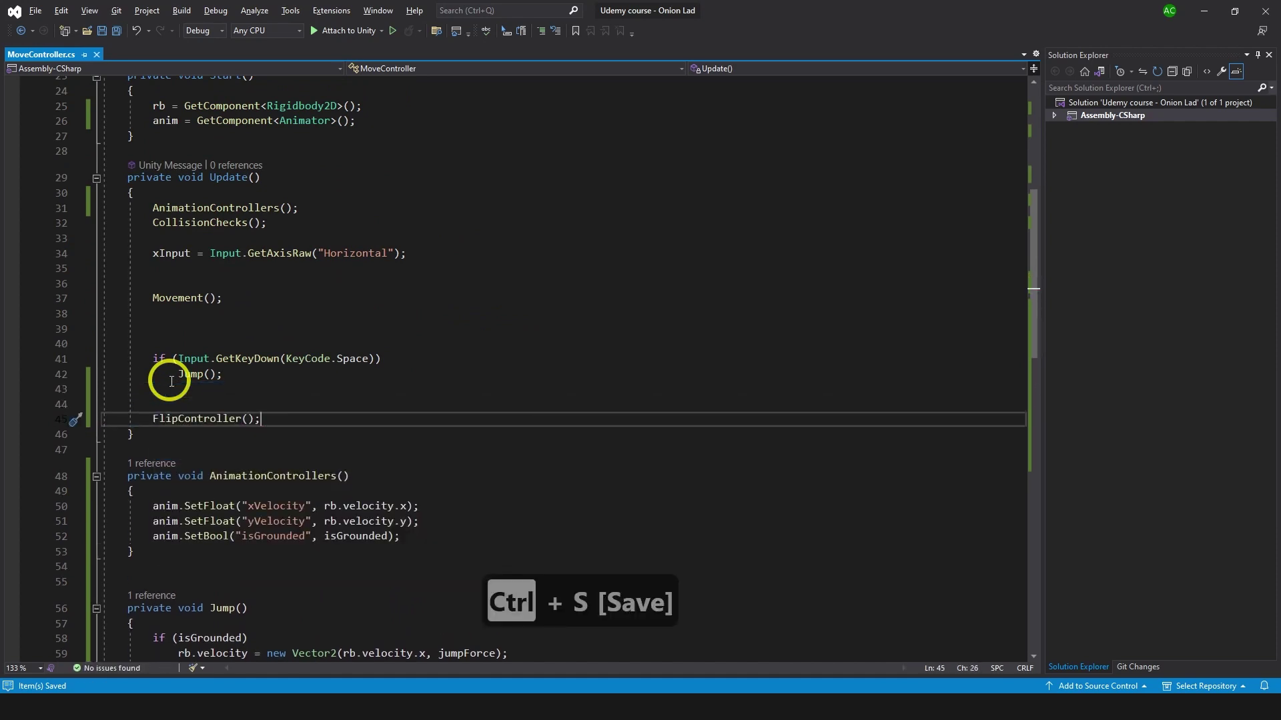
pyautogui.hotkey('alt', 'Up')
pyautogui.hotkey('alt', 'Up')
pyautogui.hotkey('alt', 'Up')
pyautogui.hotkey('alt', 'Up')
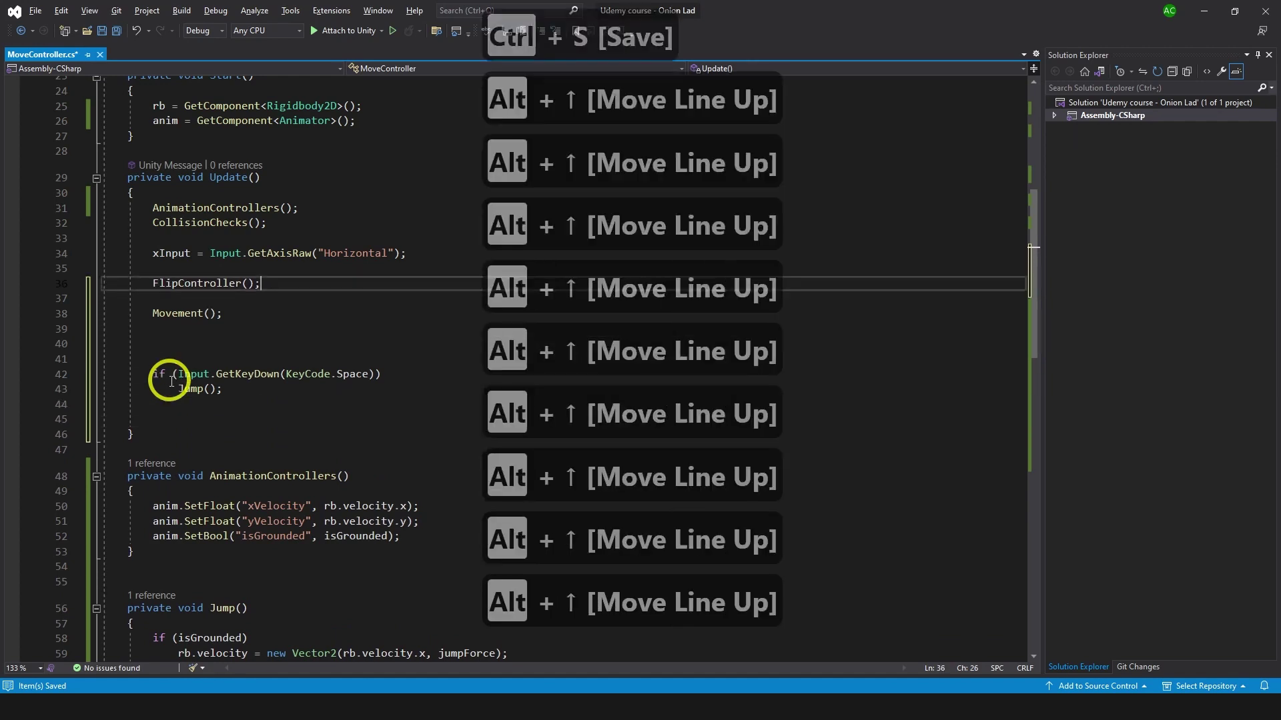
pyautogui.hotkey('alt', 'Up')
pyautogui.hotkey('alt', 'Up')
pyautogui.hotkey('alt', 'Up')
pyautogui.hotkey('ctrl', 's')
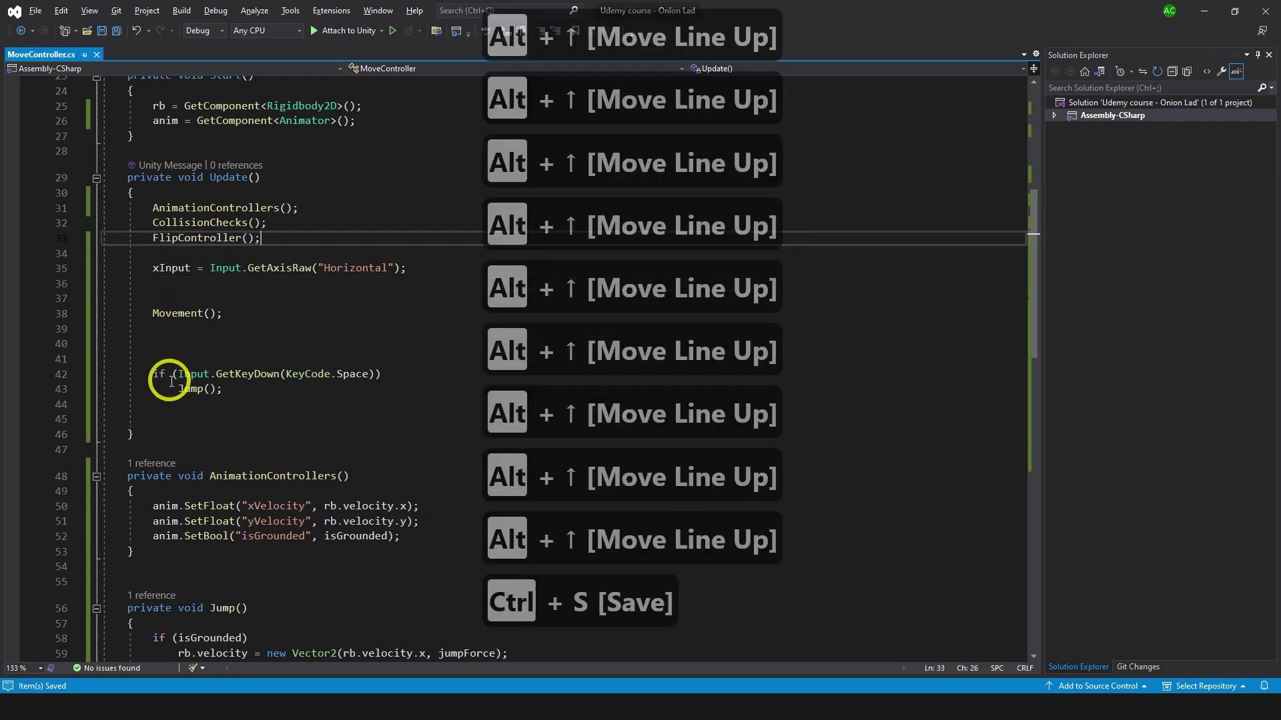
# Play the game, walking and jumping left and right, to confirm the player faces its walking direction.
pyautogui.click(429, 658)
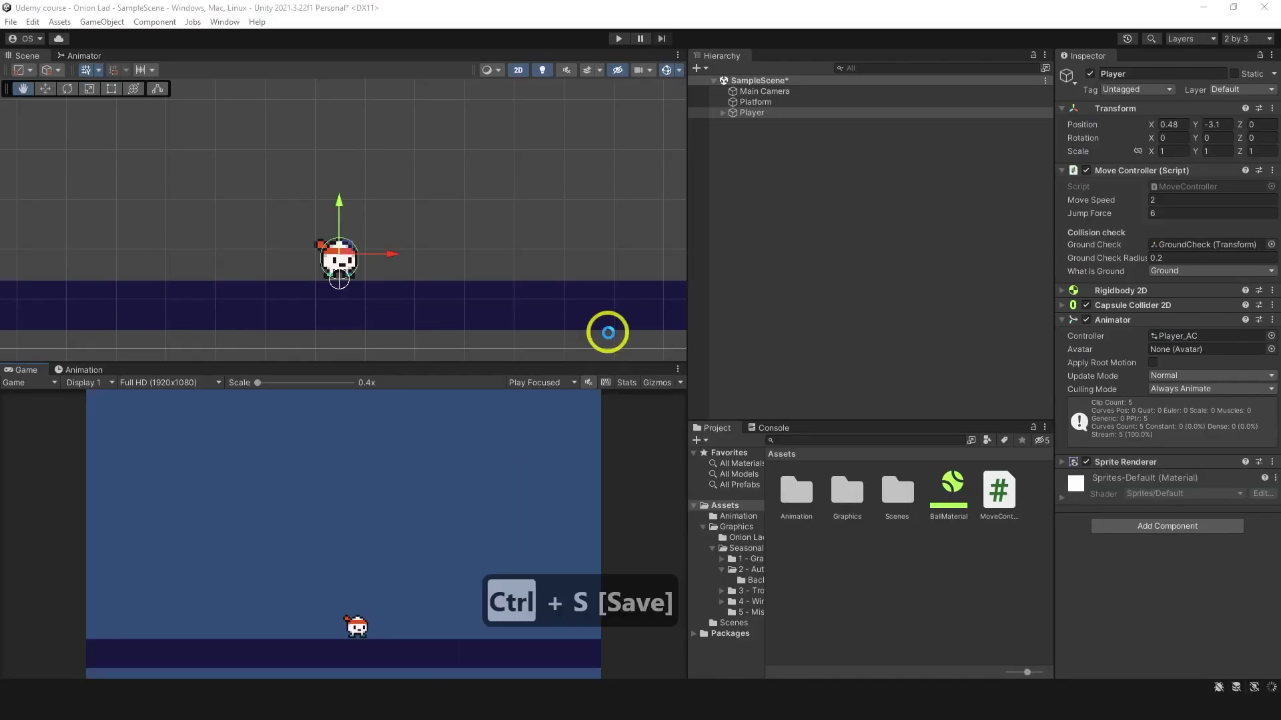
pyautogui.hotkey('ctrl', 'p')
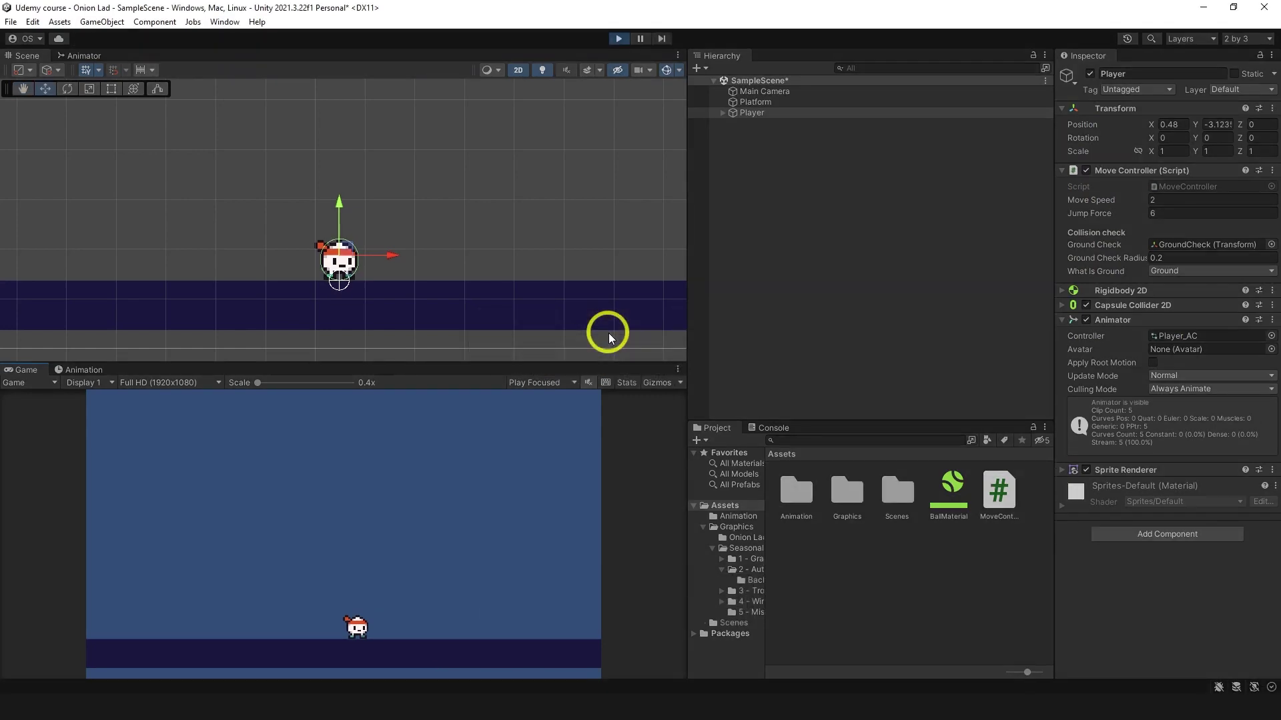
pyautogui.press('Left')
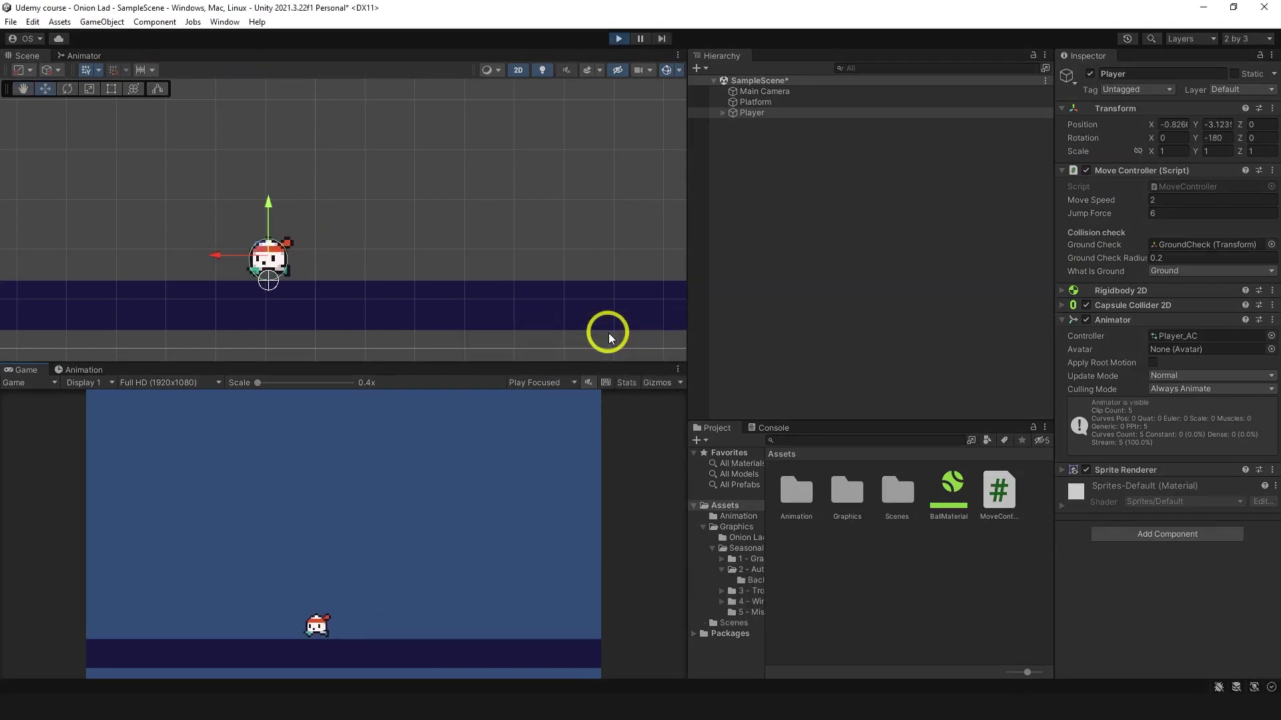
pyautogui.press('Right')
pyautogui.press('Right')
pyautogui.press('space')
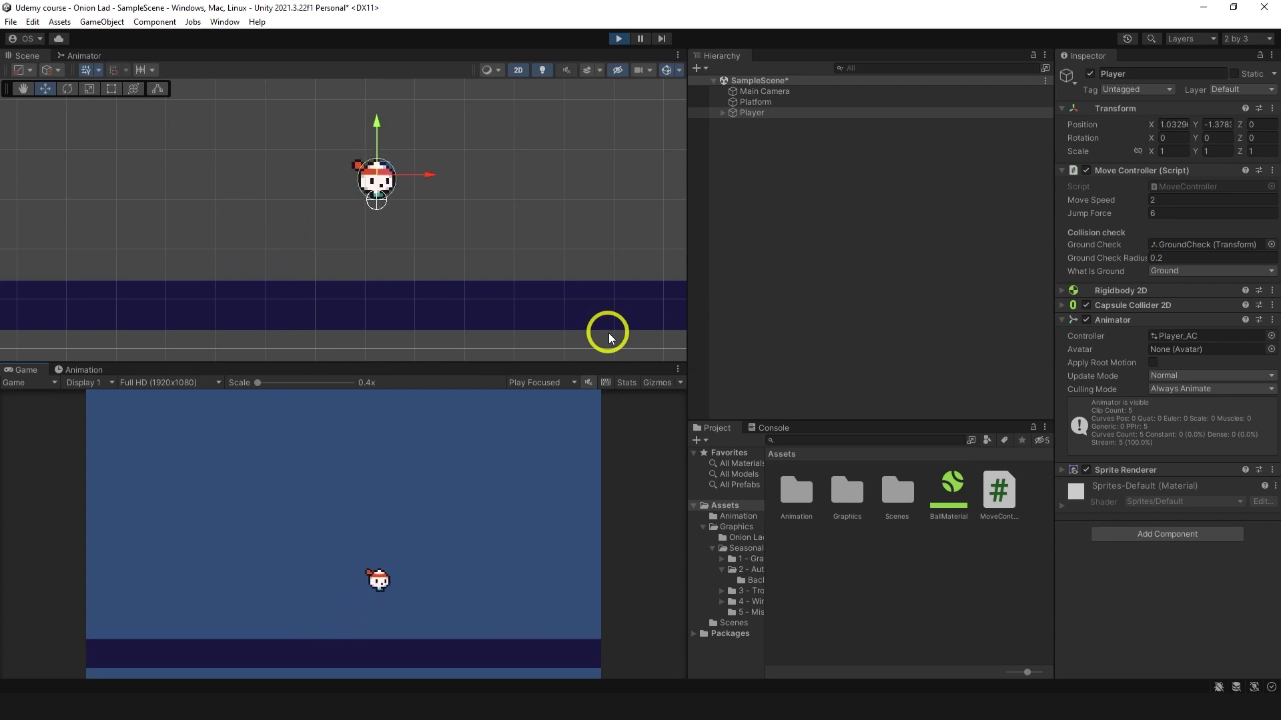
pyautogui.press('Left')
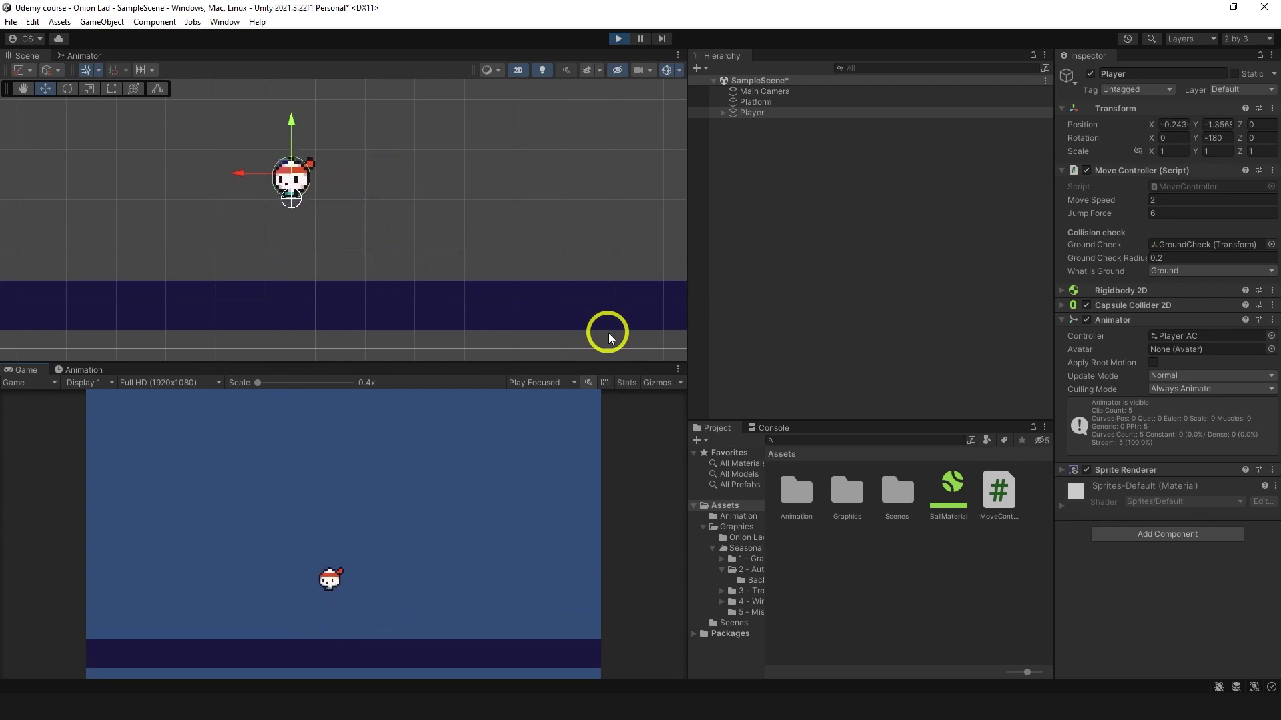
pyautogui.press('Right')
pyautogui.press('space')
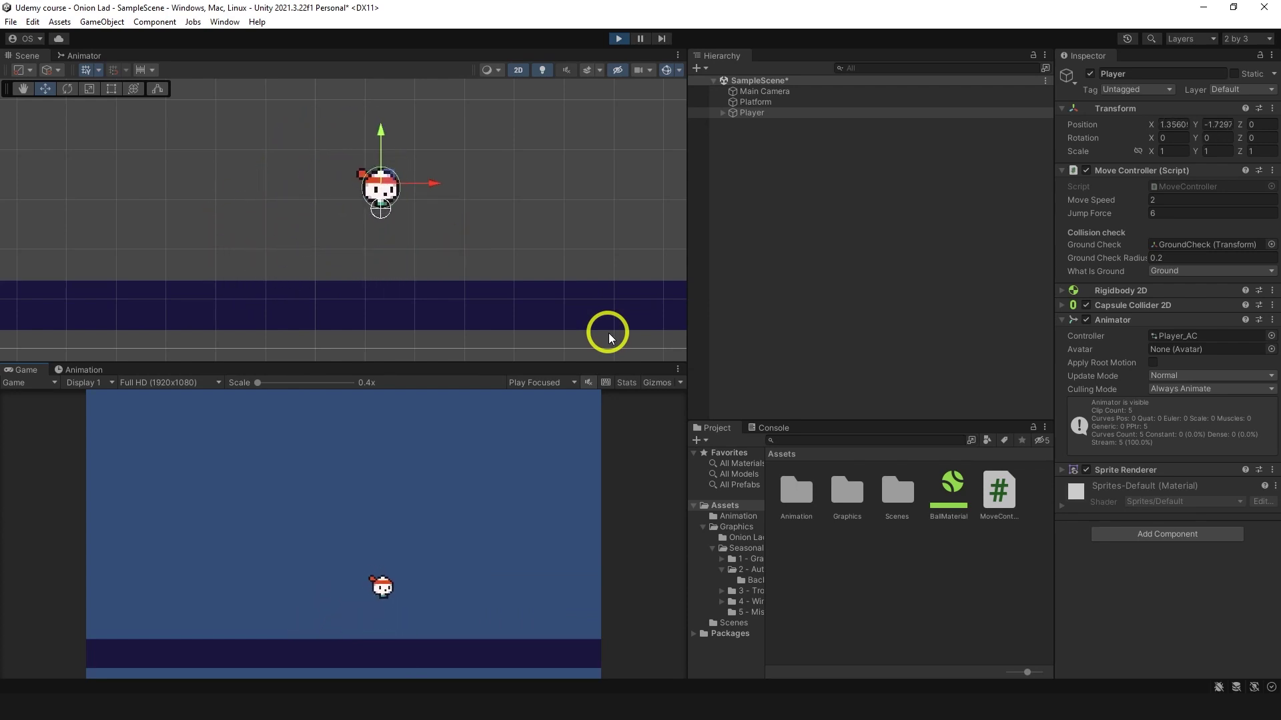
pyautogui.press('space')
pyautogui.press('Left')
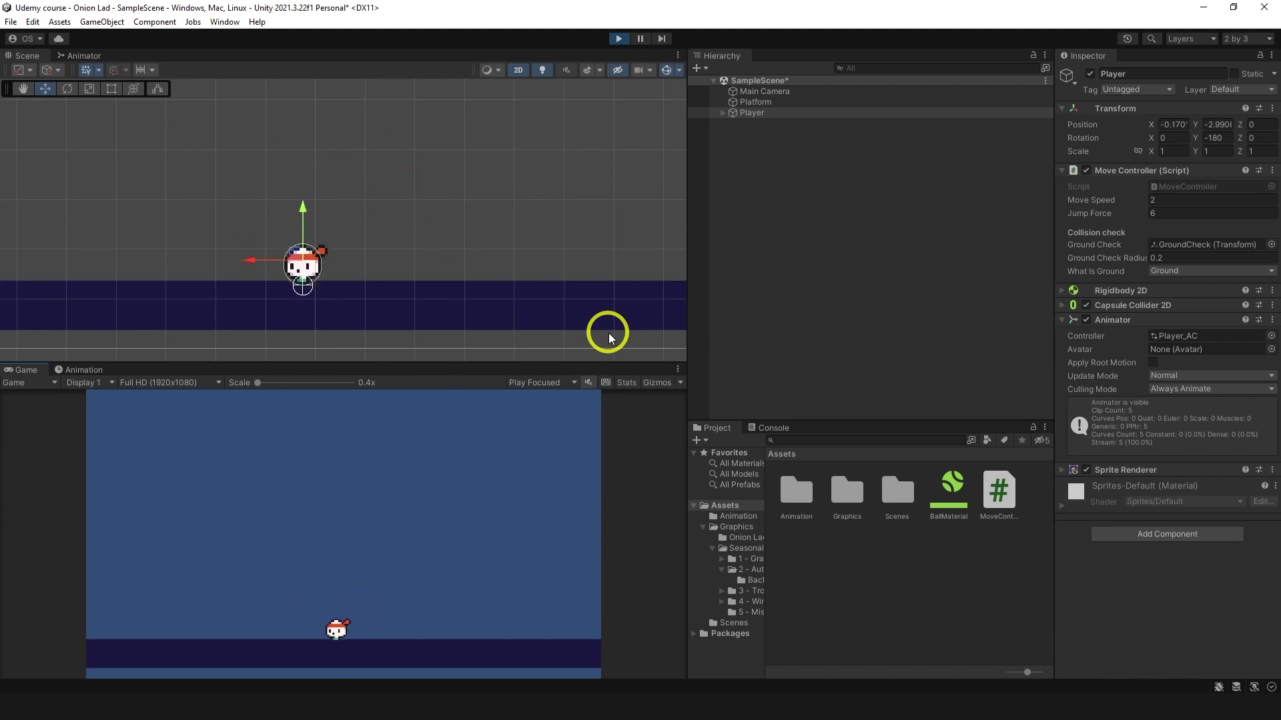
pyautogui.press('Right')
pyautogui.press('space')
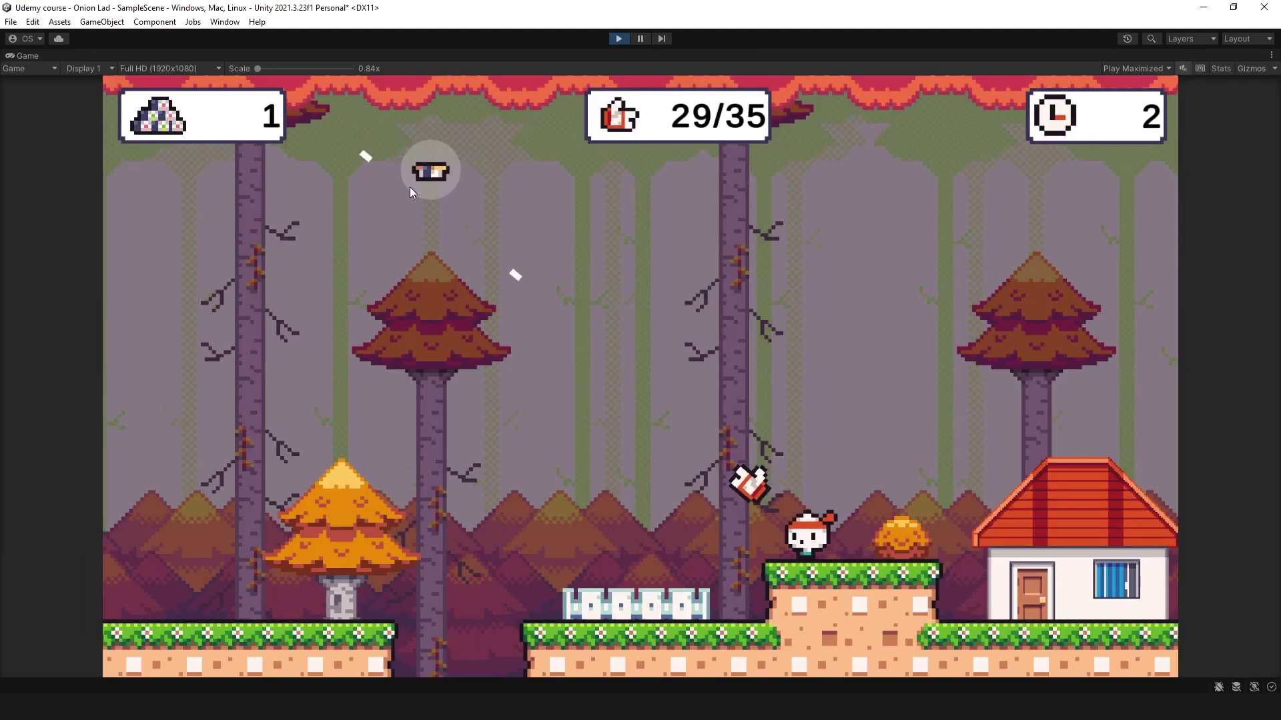
# Jump onto the raised platform, then jump back off to the left, checking the player faces left.
pyautogui.press('space')
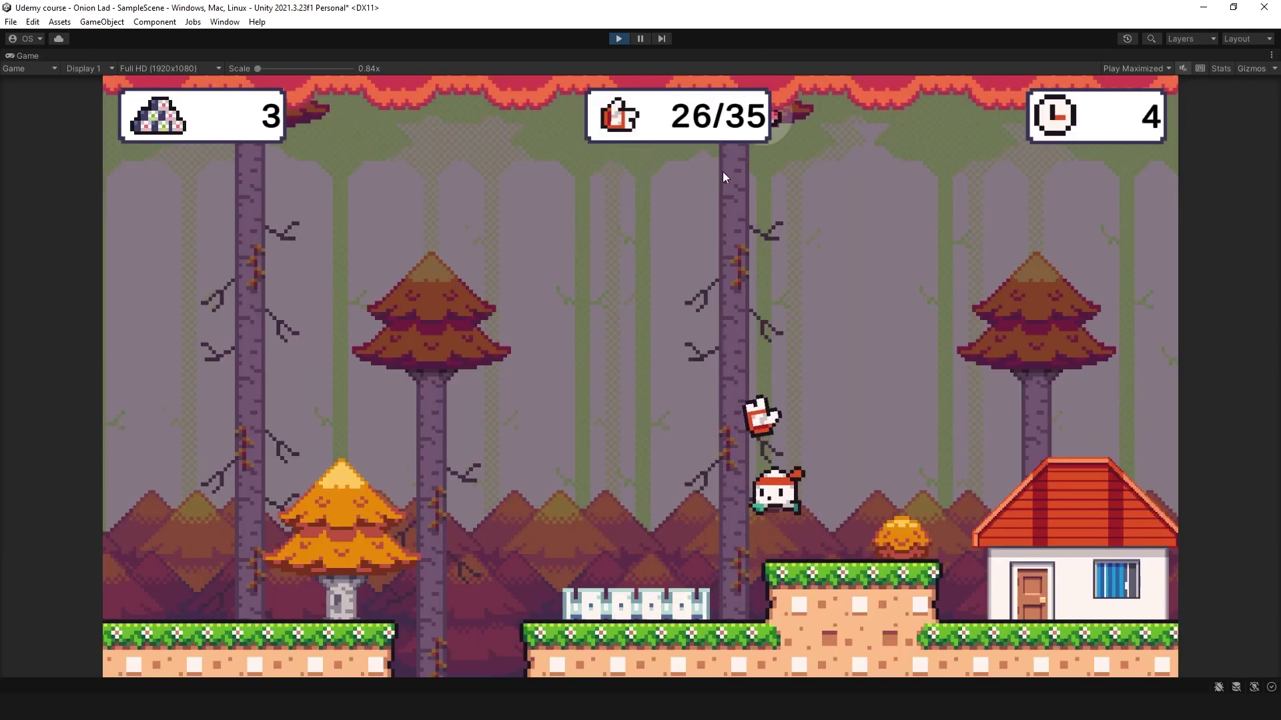
pyautogui.press('space')
pyautogui.press('Left')
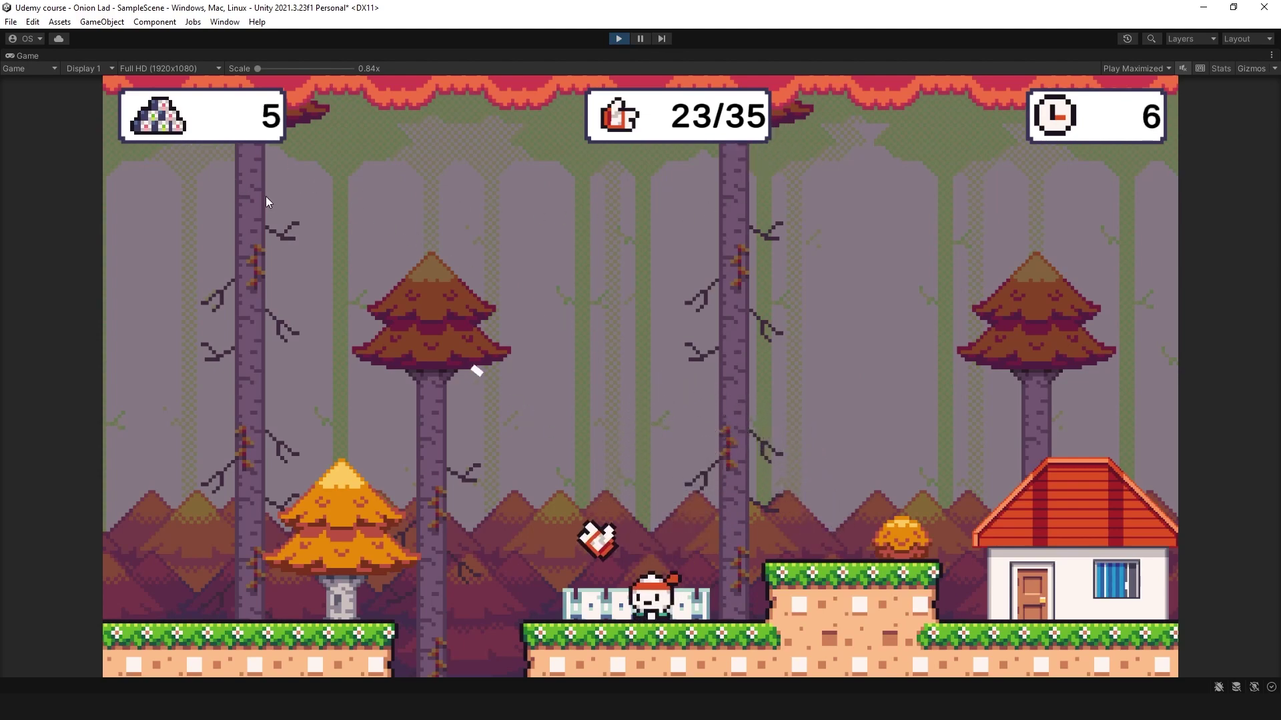